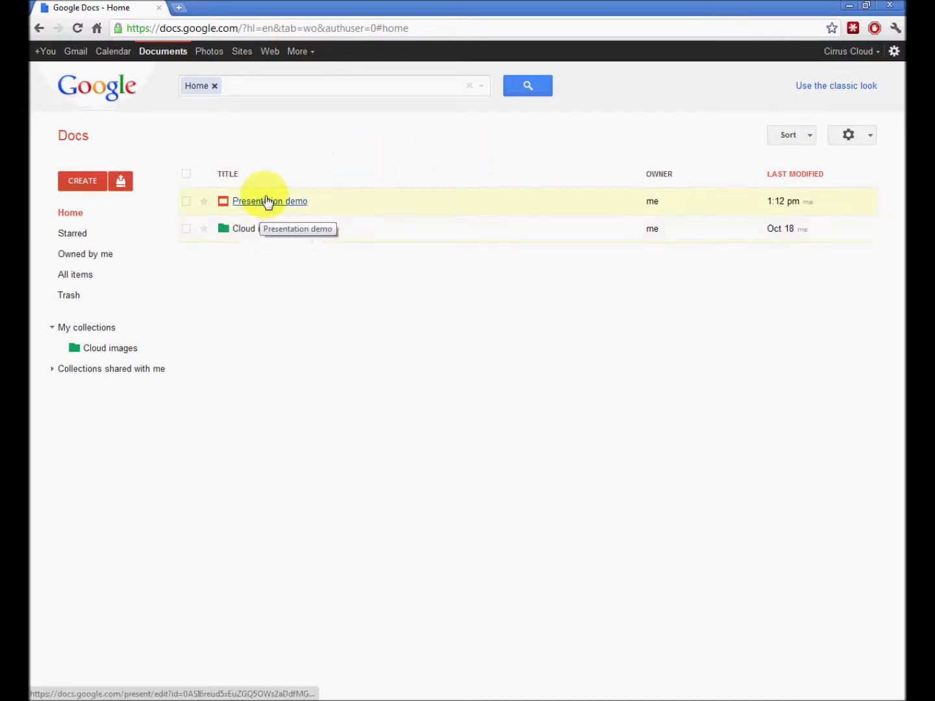
- Switch the document list from Cozy to Compact display density and open Docs Settings
{"action": "left_click", "coordinate": [808, 137]}
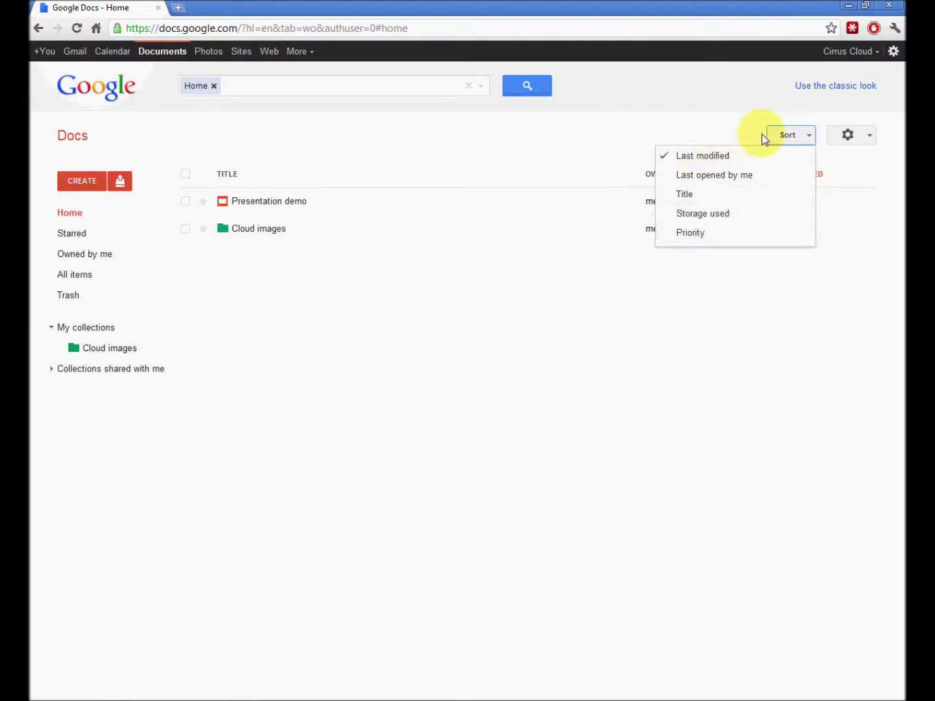
{"action": "left_click", "coordinate": [849, 137]}
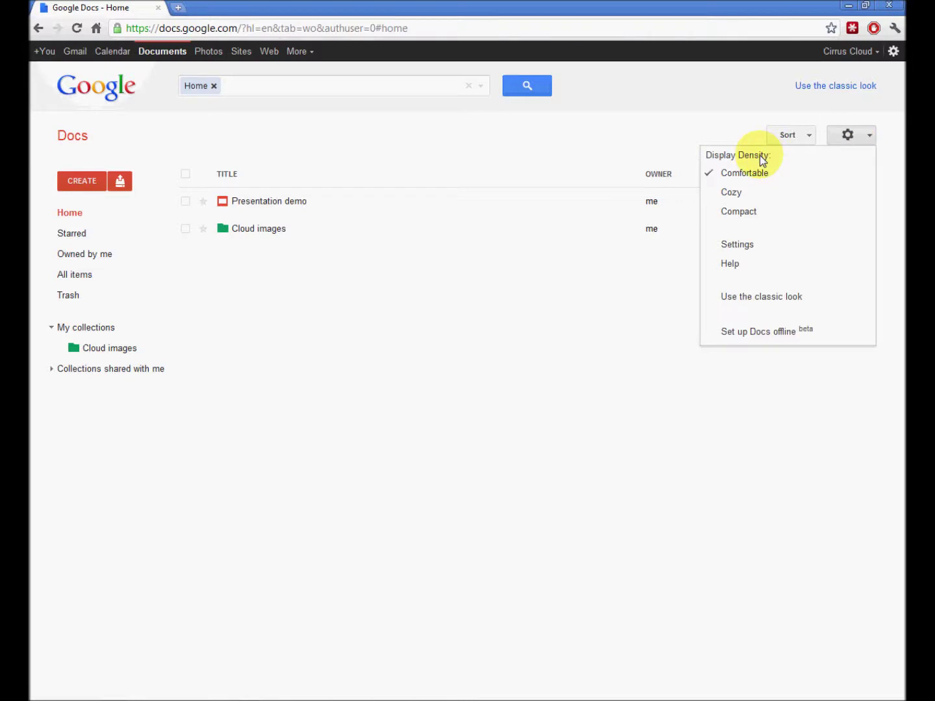
{"action": "left_click", "coordinate": [735, 193]}
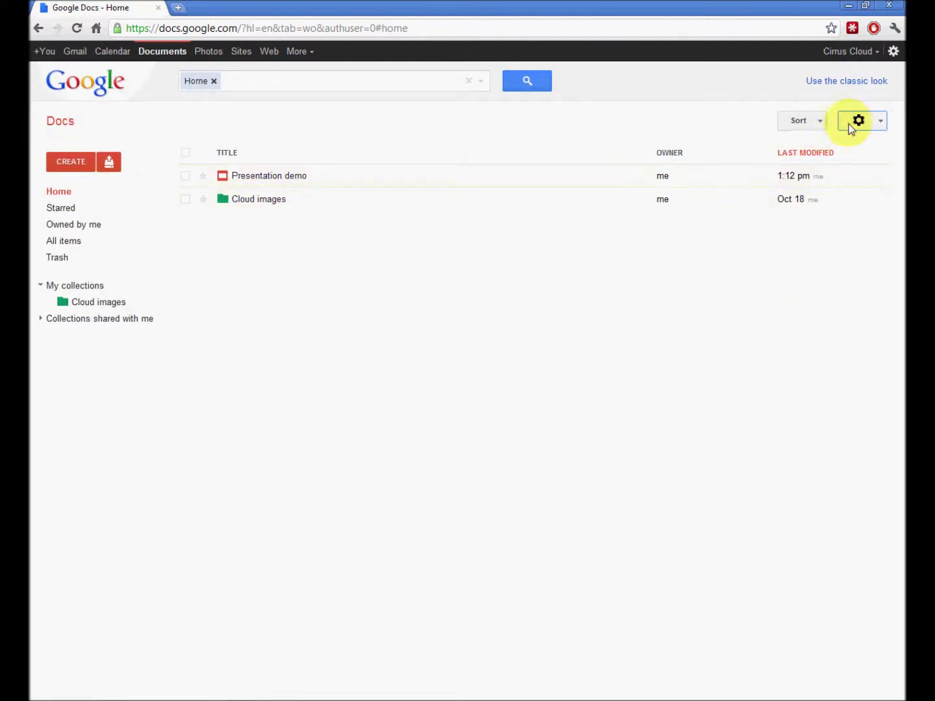
{"action": "left_click", "coordinate": [851, 123]}
{"action": "left_click", "coordinate": [756, 197]}
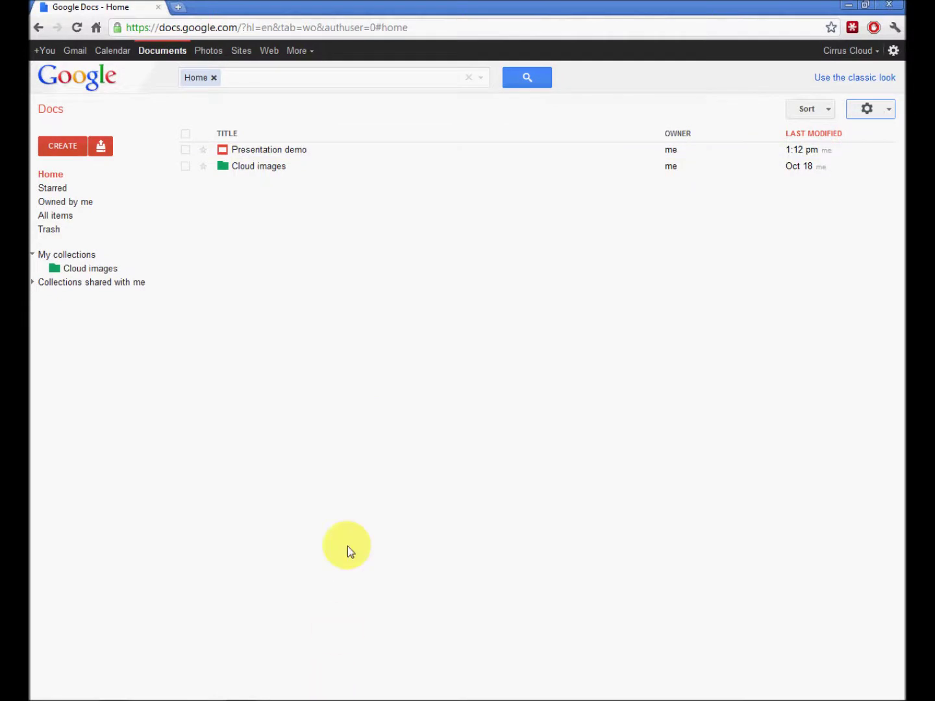
{"action": "left_click", "coordinate": [870, 111]}
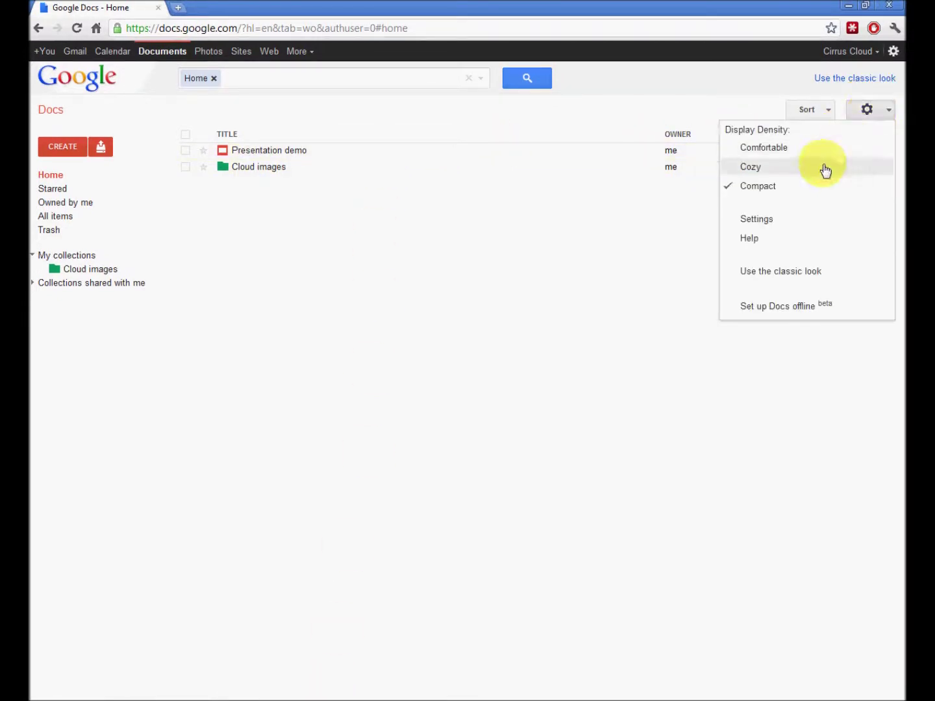
{"action": "left_click", "coordinate": [755, 220]}
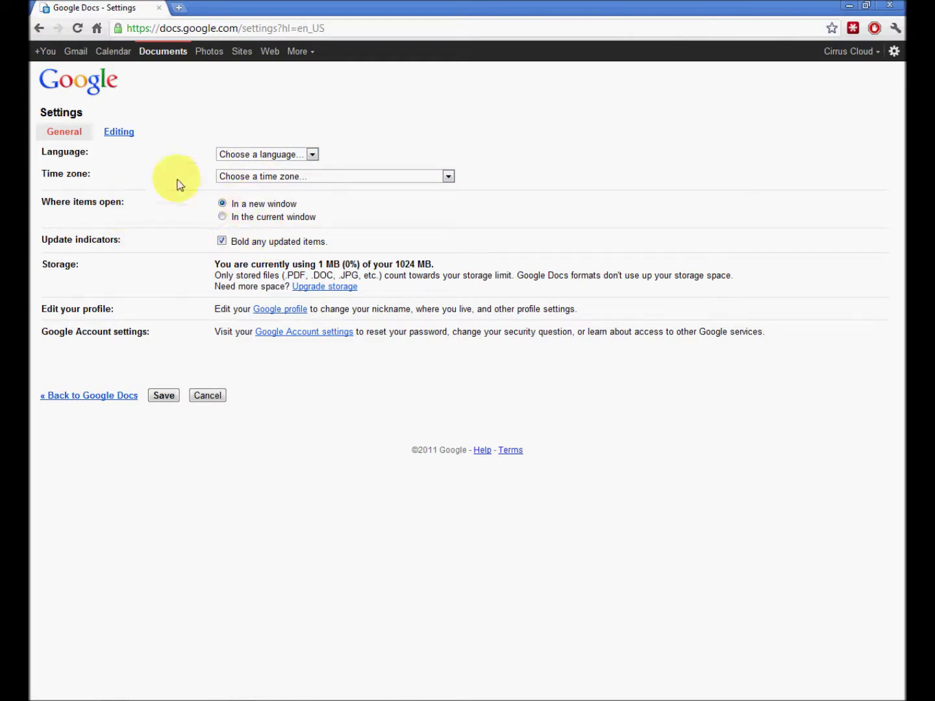
- Check the Editing settings, leave the Google Analytics tracking code empty, and return to Docs
{"action": "left_click", "coordinate": [120, 132]}
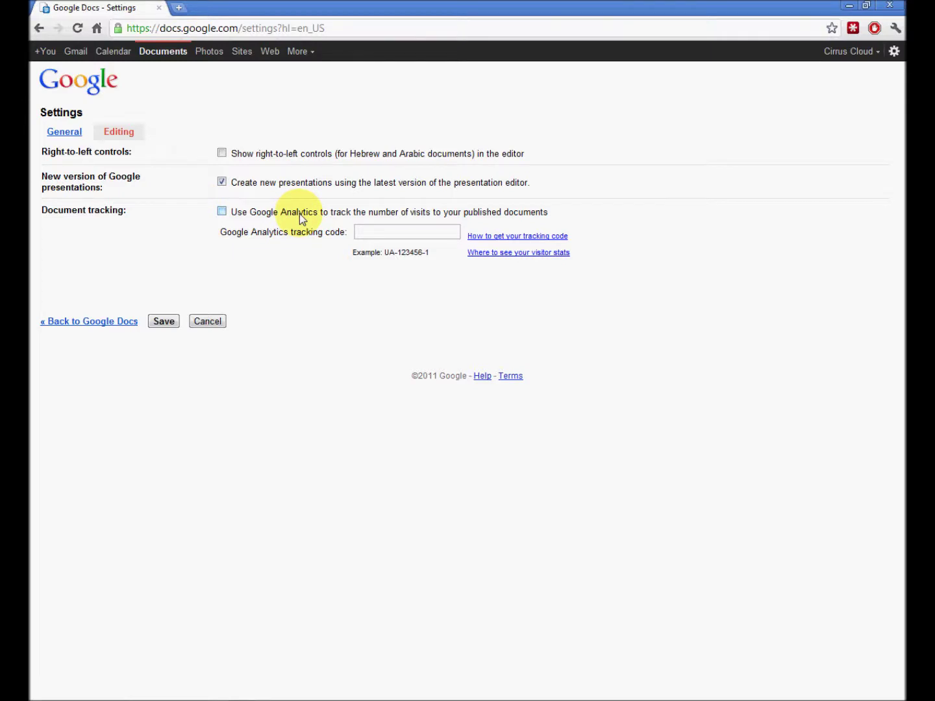
{"action": "left_click", "coordinate": [376, 232]}
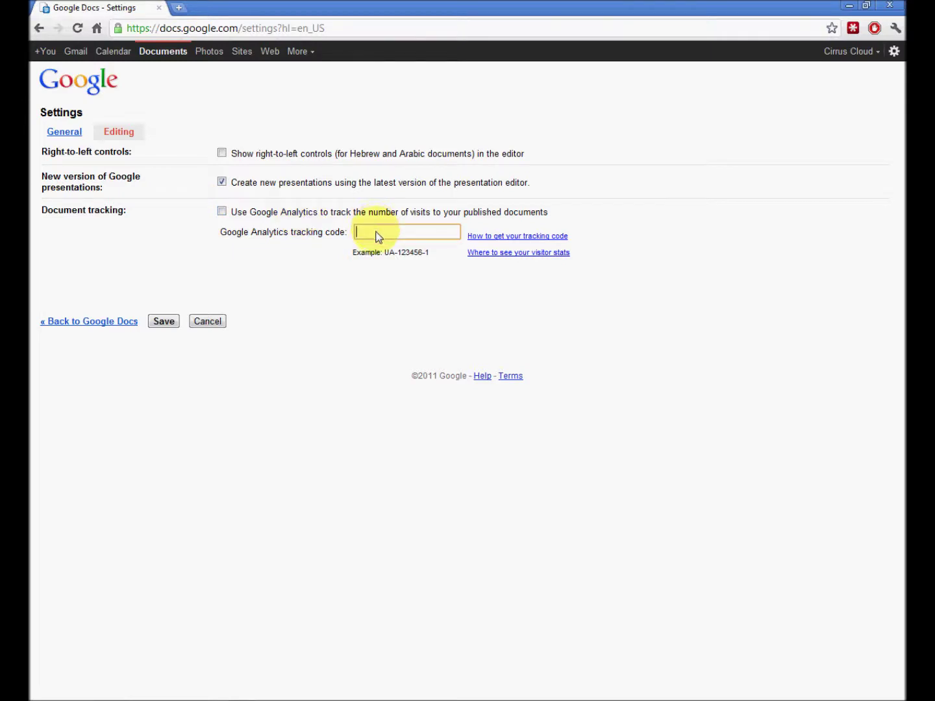
{"action": "left_click", "coordinate": [183, 109]}
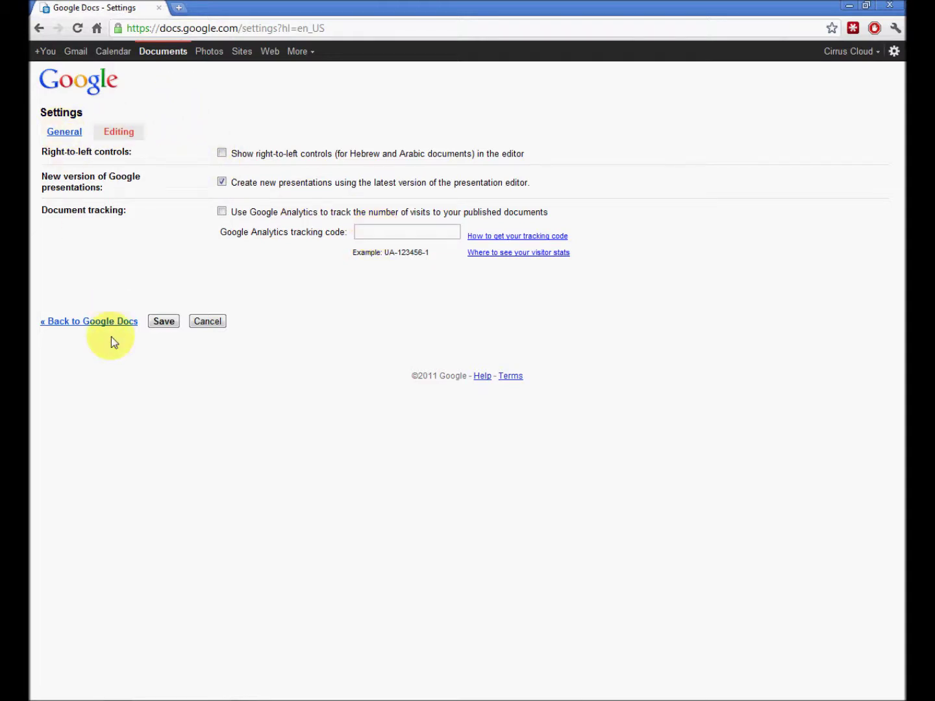
{"action": "left_click", "coordinate": [158, 323]}
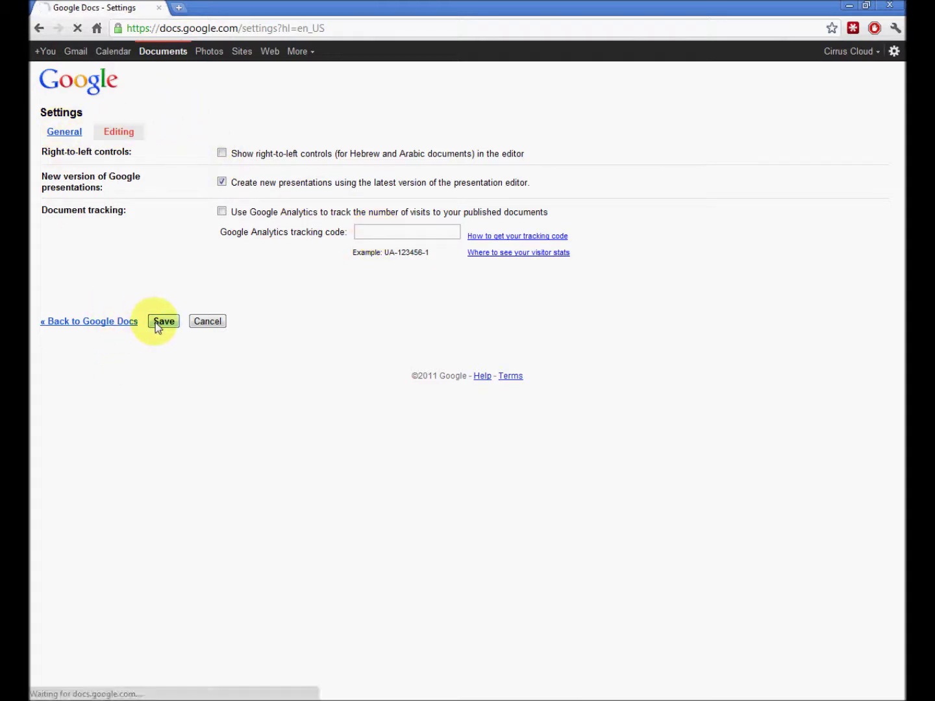
- Go back to the home list at Comfortable density and show the CREATE new-item types
{"action": "left_click", "coordinate": [90, 323]}
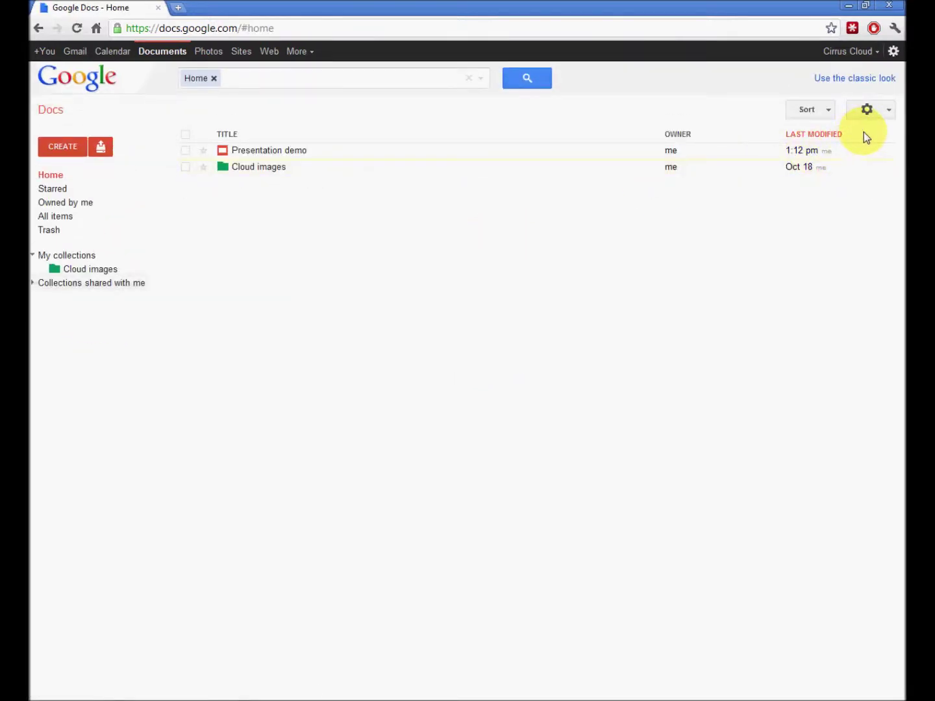
{"action": "left_click", "coordinate": [889, 110]}
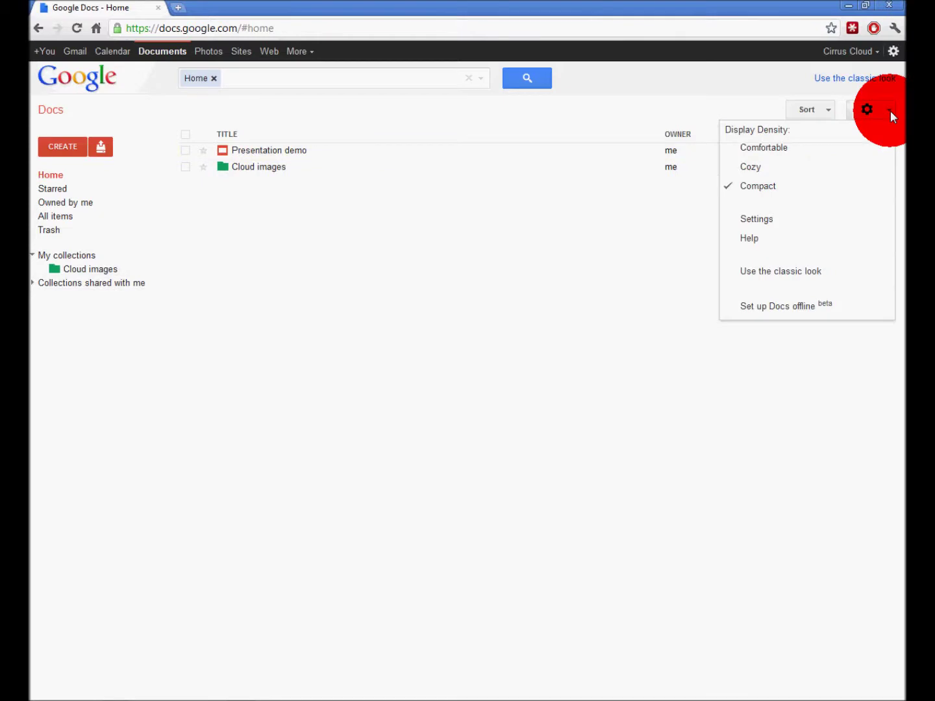
{"action": "left_click", "coordinate": [762, 149]}
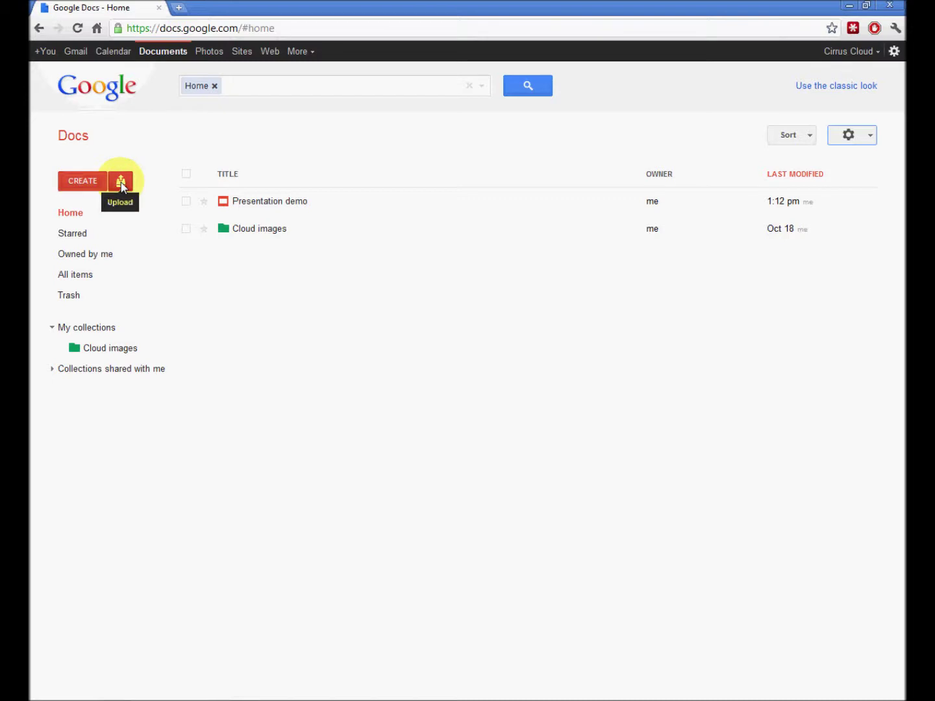
{"action": "left_click", "coordinate": [80, 183]}
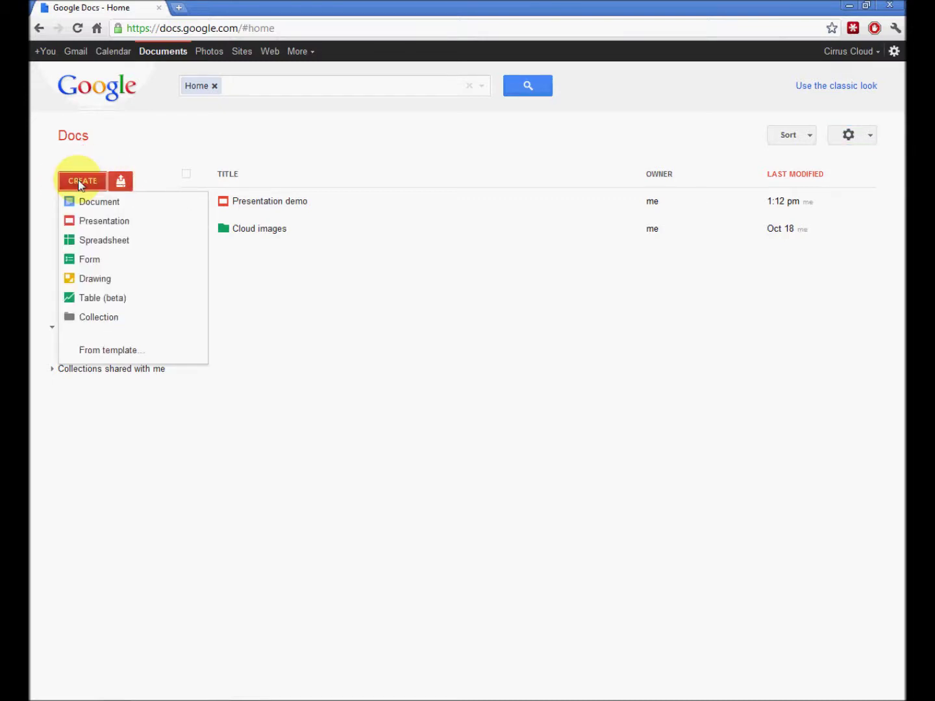
{"action": "left_click", "coordinate": [101, 206]}
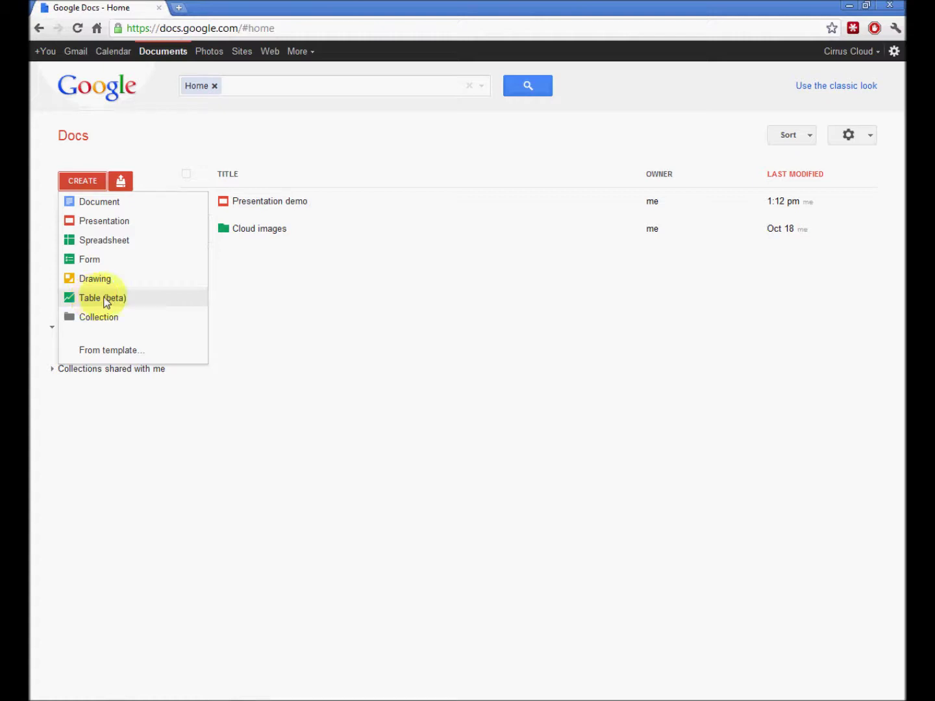
{"action": "left_click", "coordinate": [246, 230]}
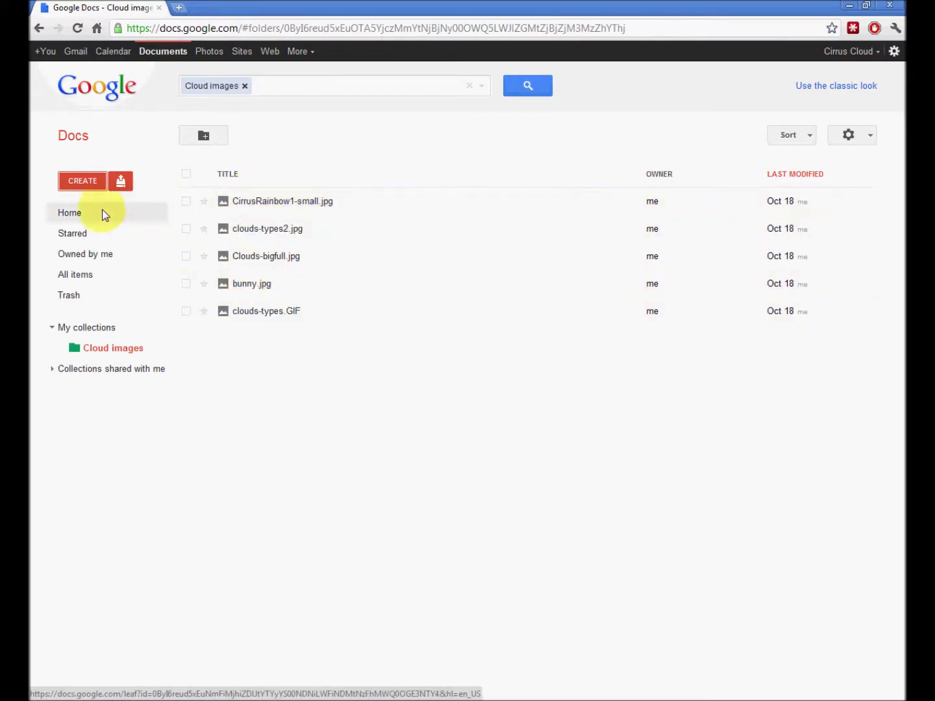
{"action": "left_click", "coordinate": [121, 182]}
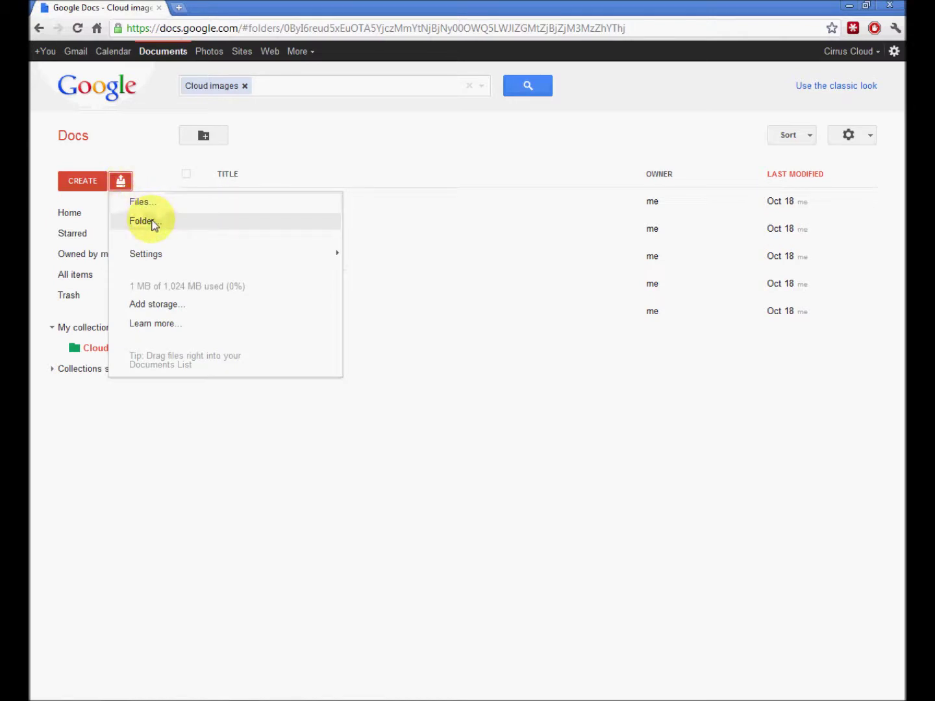
{"action": "mouse_move", "coordinate": [155, 255]}
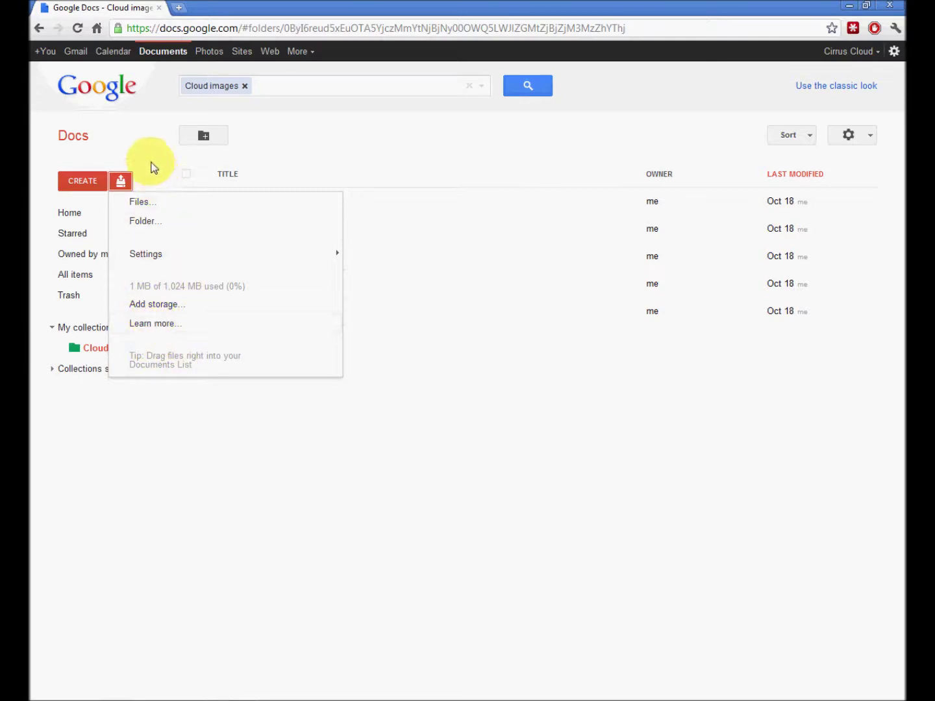
{"action": "left_click", "coordinate": [135, 151]}
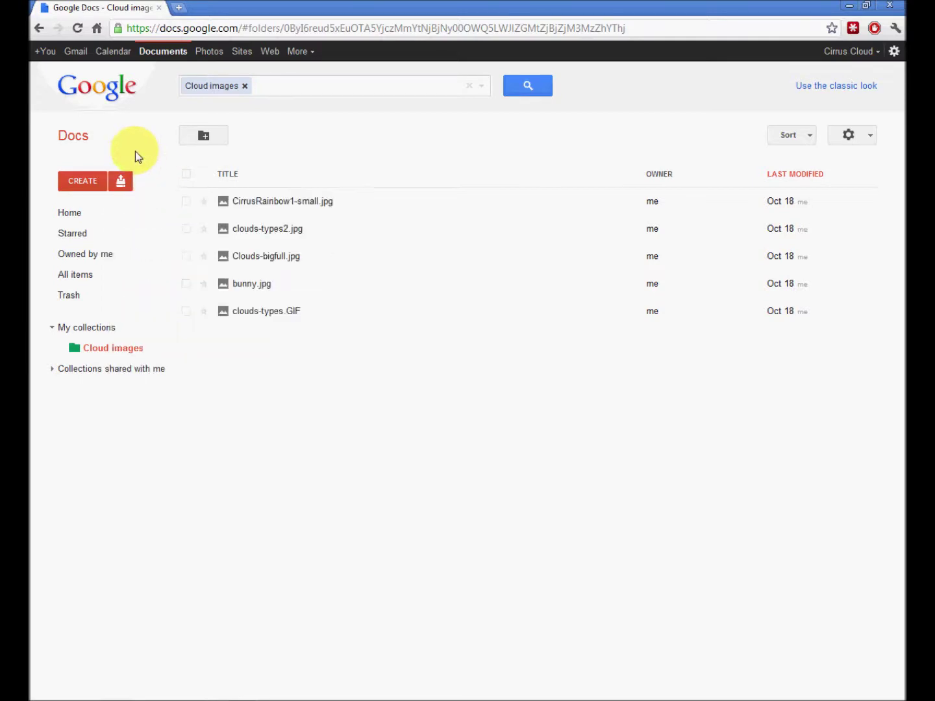
{"action": "left_click", "coordinate": [73, 216]}
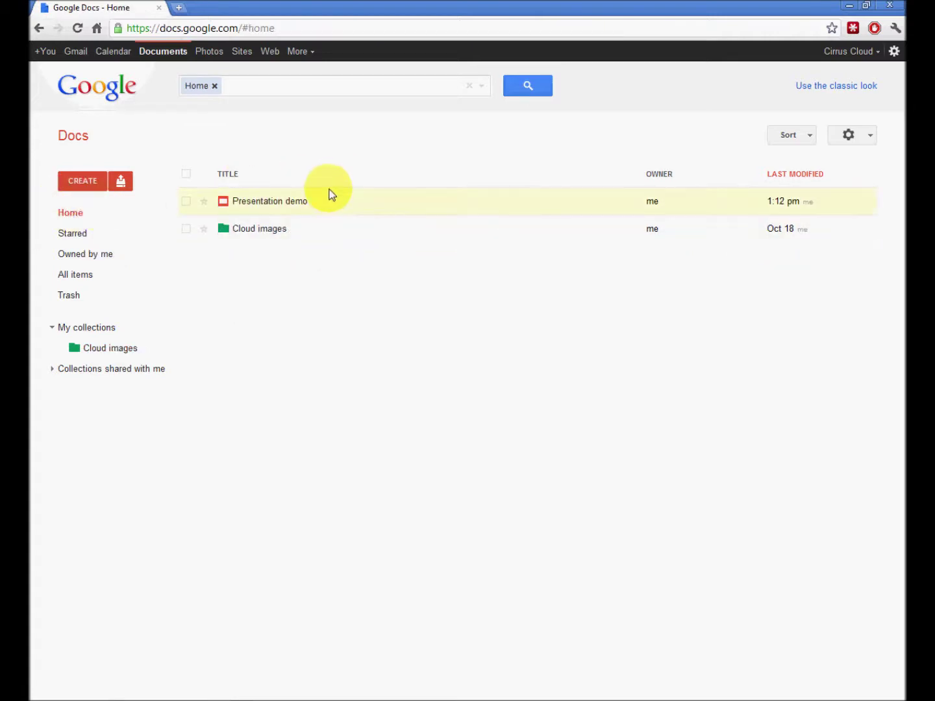
- Create a new blank Document and type 'word processor.' on its first line
{"action": "left_click", "coordinate": [83, 183]}
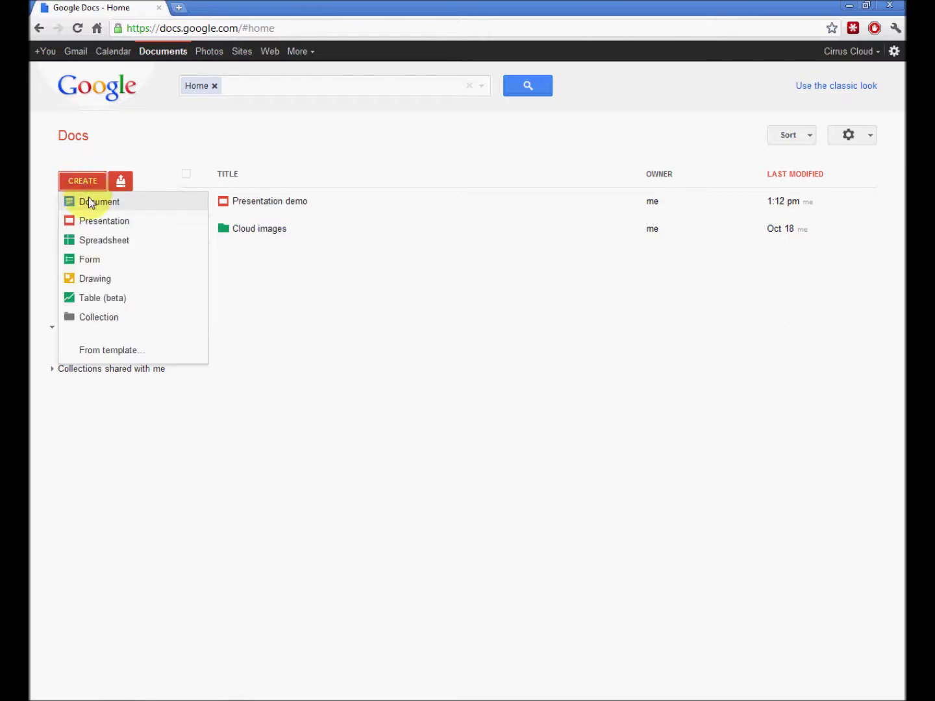
{"action": "left_click", "coordinate": [89, 202]}
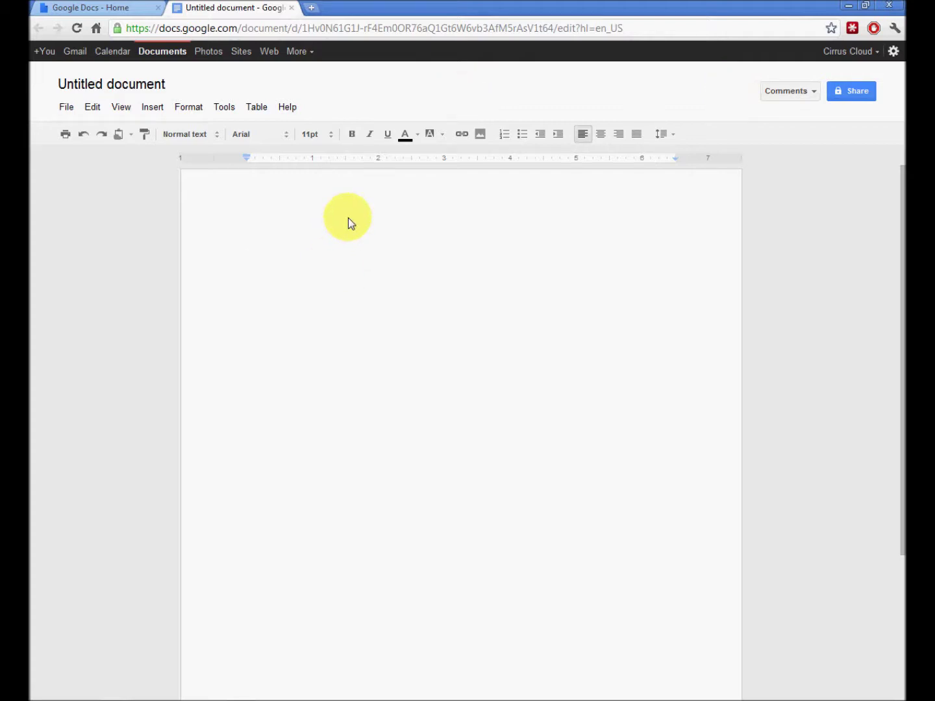
{"action": "type", "text": "word "}
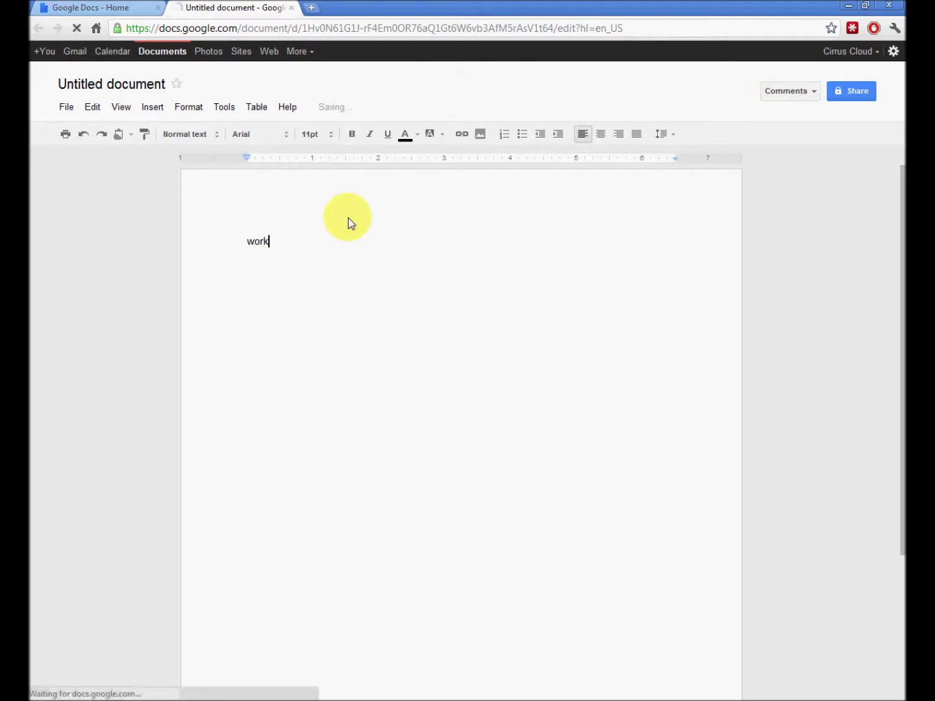
{"action": "type", "text": "processor"}
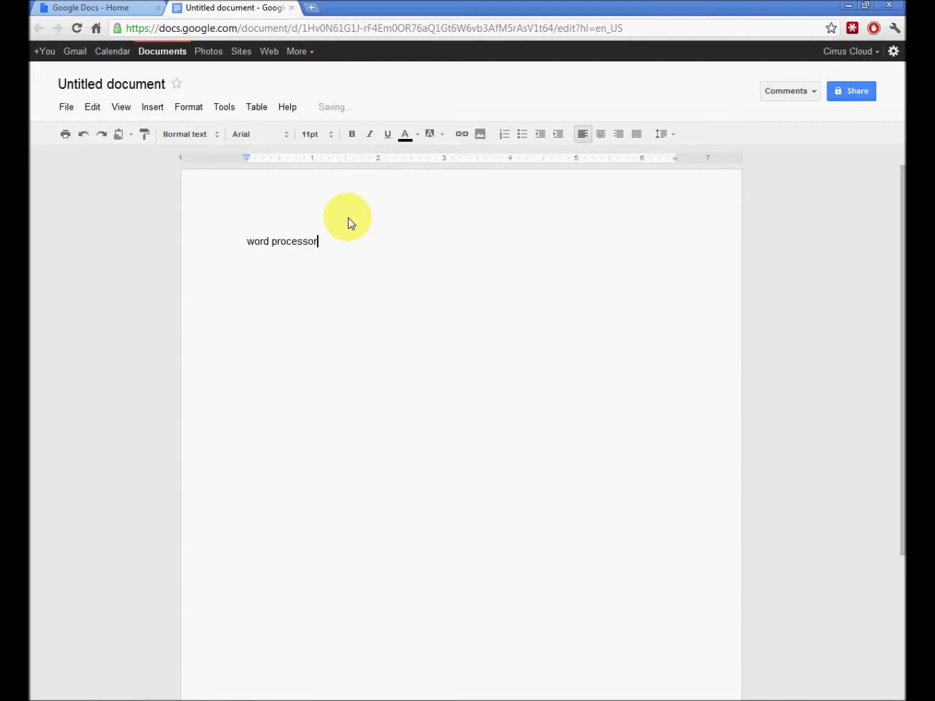
{"action": "type", "text": "."}
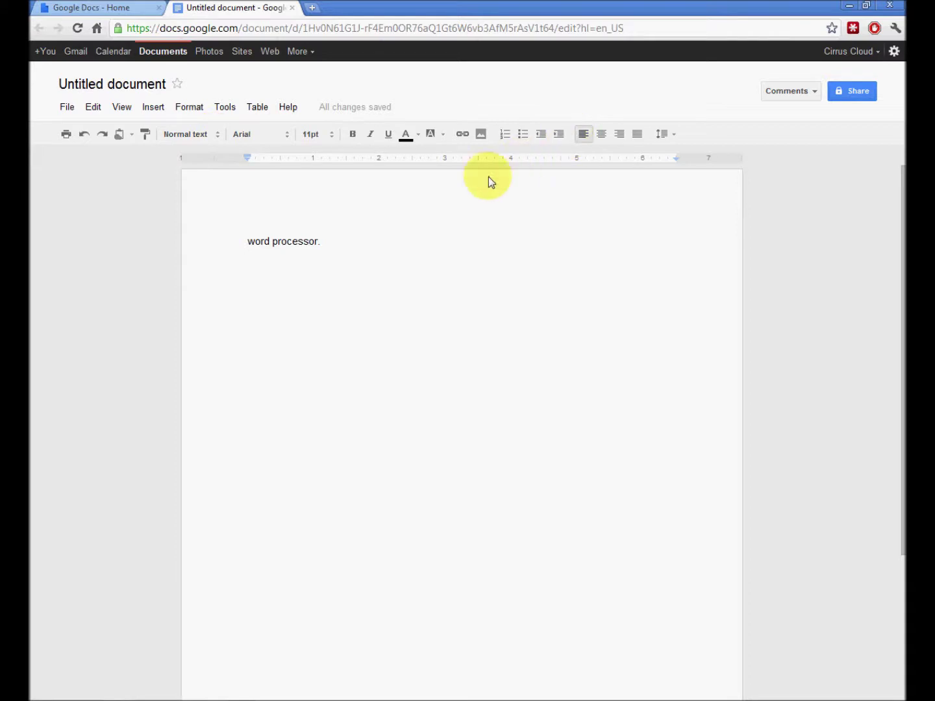
- Format the line 'word processor.' as 36pt, bold, underlined, italic red text
{"action": "left_click_drag", "start_coordinate": [347, 241], "coordinate": [244, 250]}
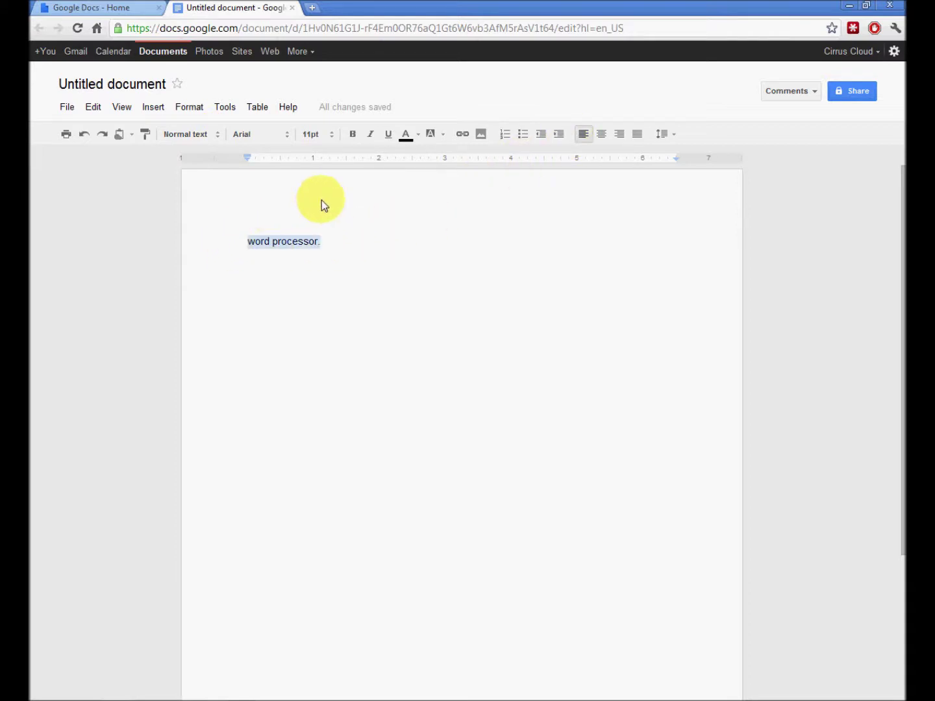
{"action": "left_click", "coordinate": [331, 134]}
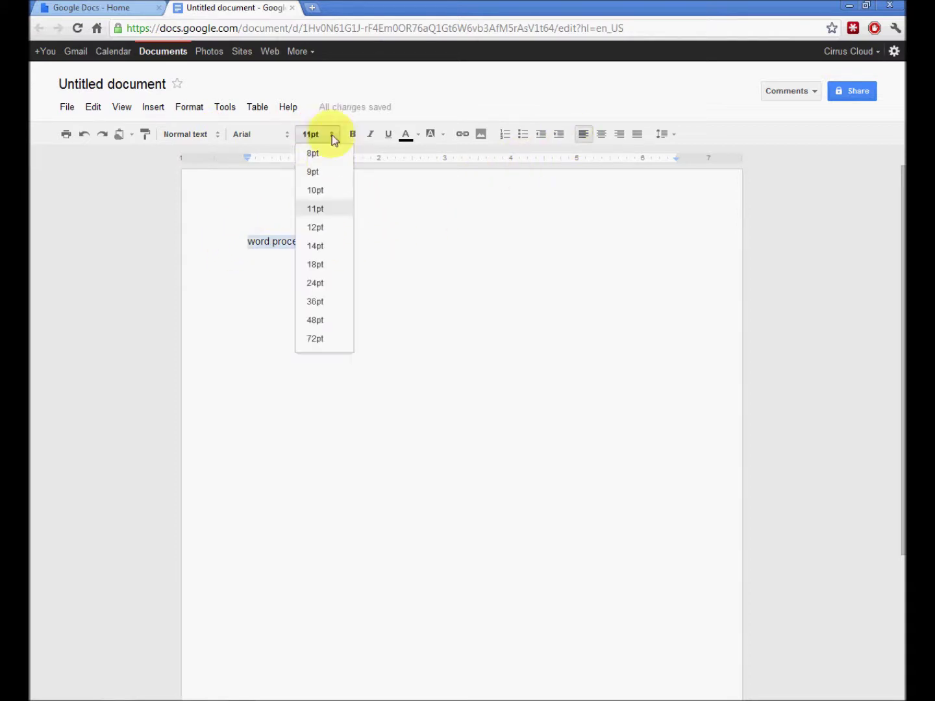
{"action": "left_click", "coordinate": [318, 301]}
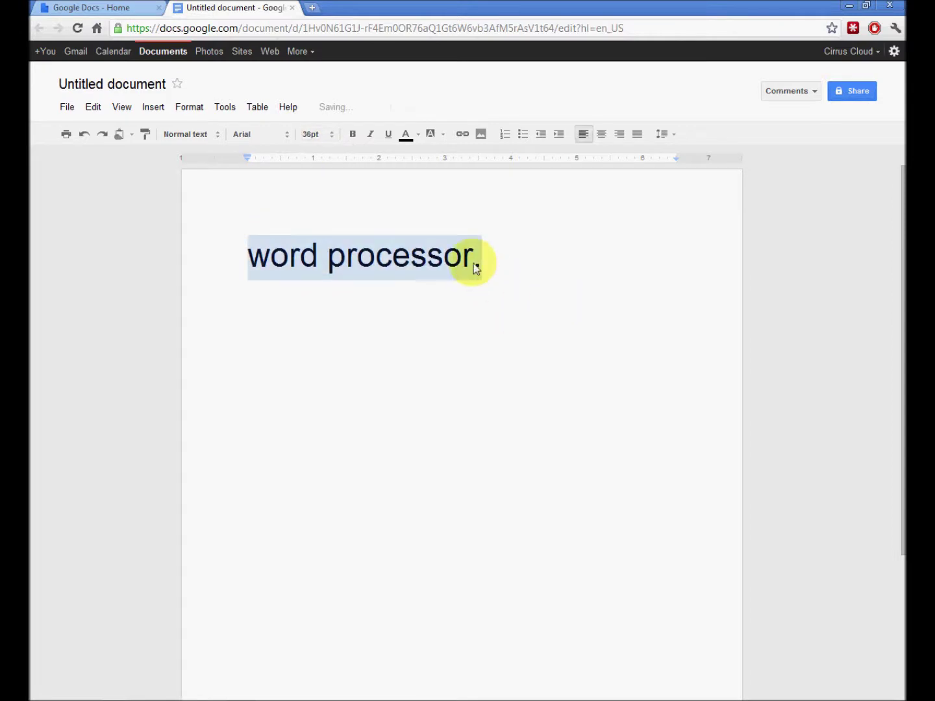
{"action": "left_click", "coordinate": [353, 134]}
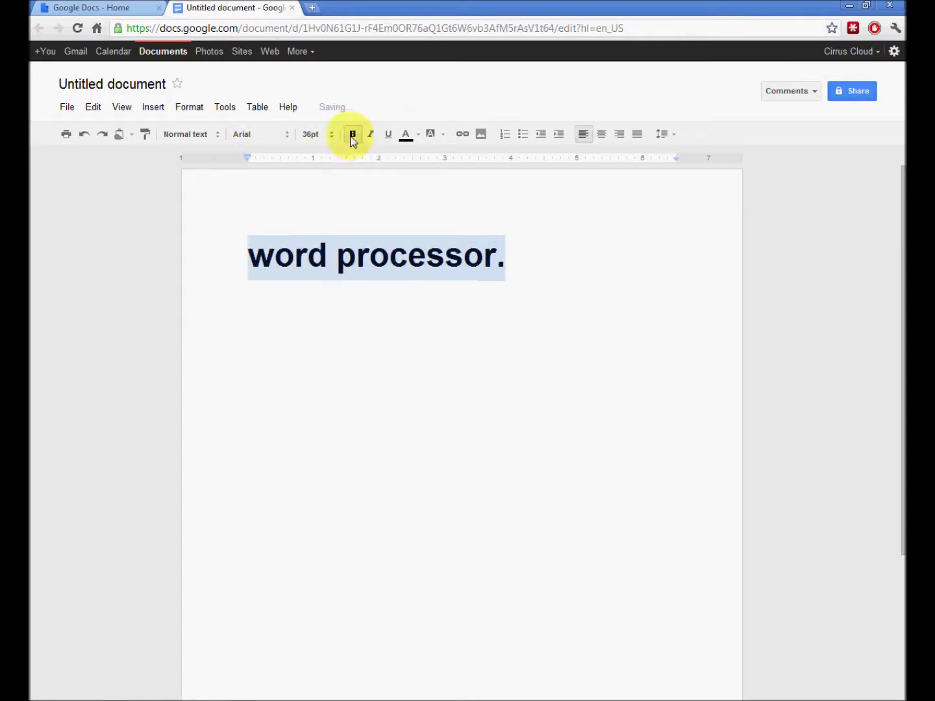
{"action": "left_click", "coordinate": [389, 134]}
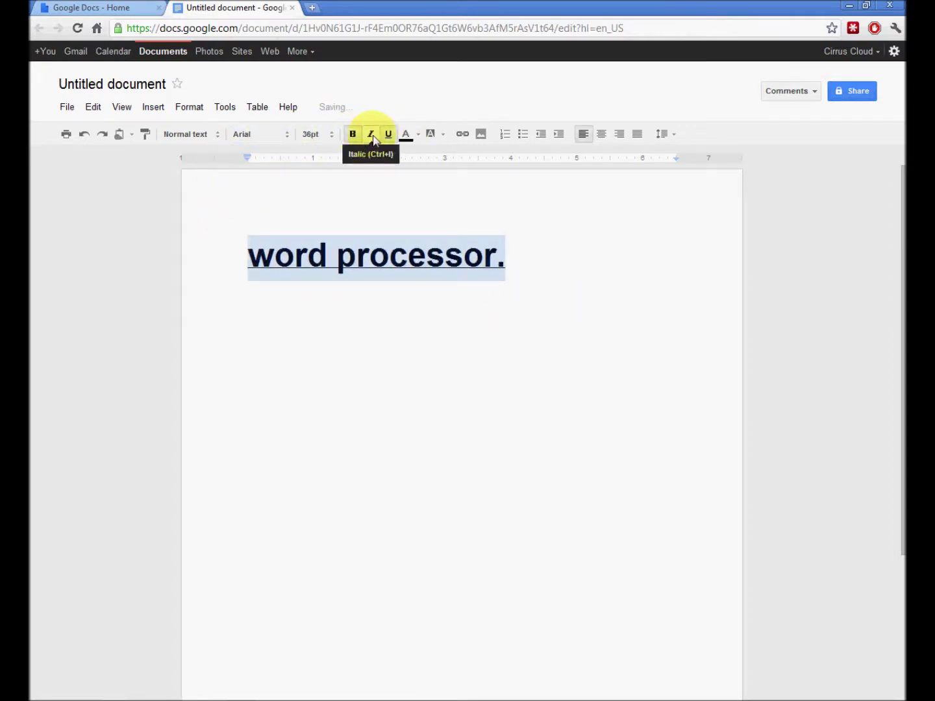
{"action": "left_click", "coordinate": [370, 135]}
{"action": "left_click", "coordinate": [407, 135]}
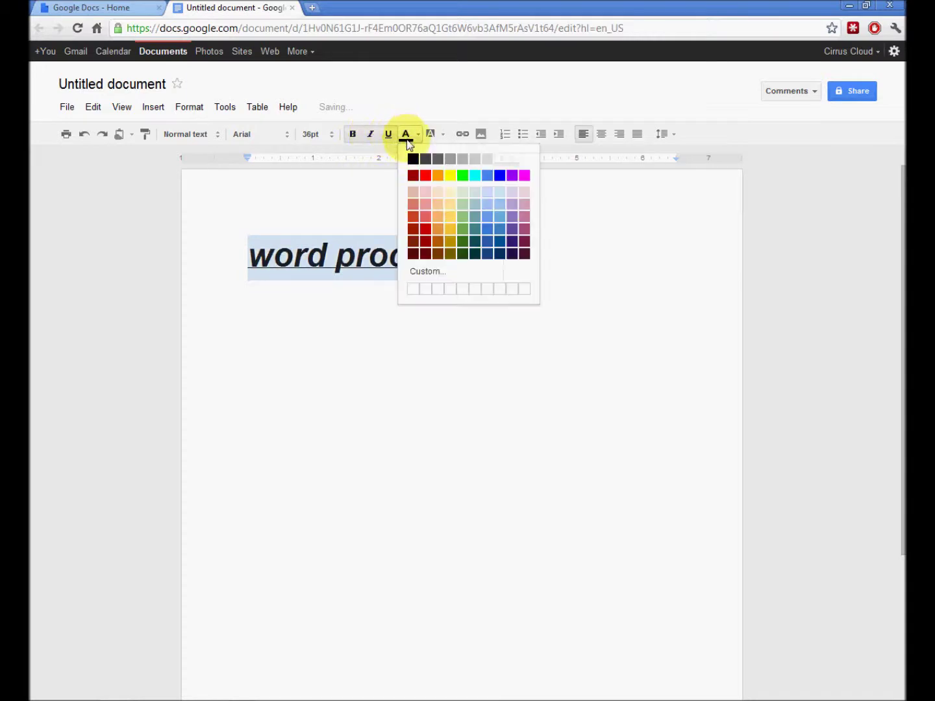
{"action": "left_click", "coordinate": [426, 189]}
{"action": "left_click", "coordinate": [441, 318]}
{"action": "left_click_drag", "start_coordinate": [517, 254], "coordinate": [242, 262]}
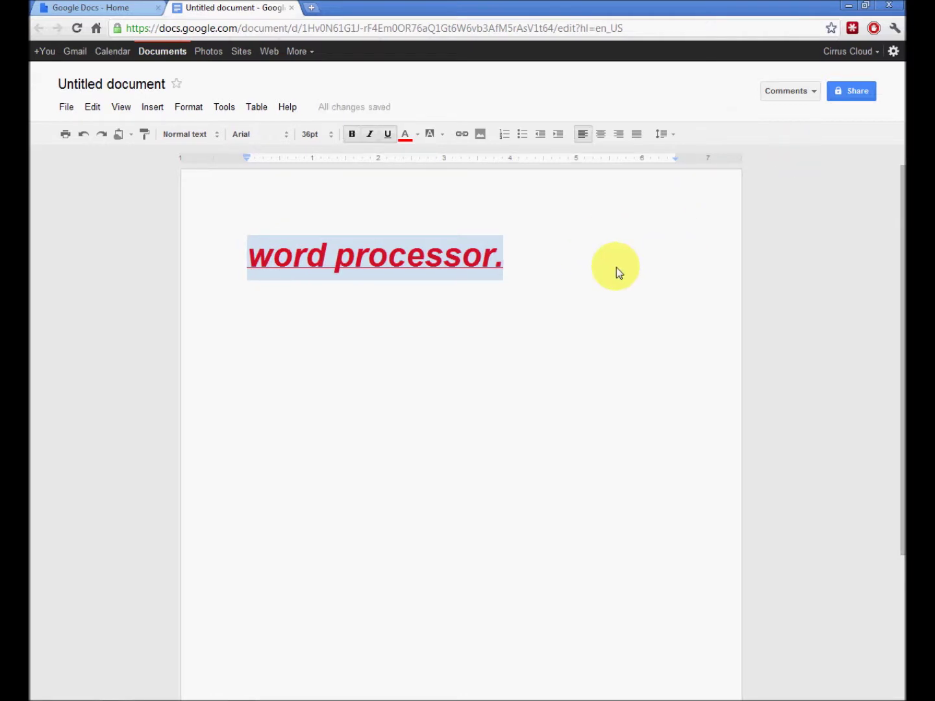
- In the sharing settings, add the suggested contact as a person to share with
{"action": "left_click", "coordinate": [847, 92]}
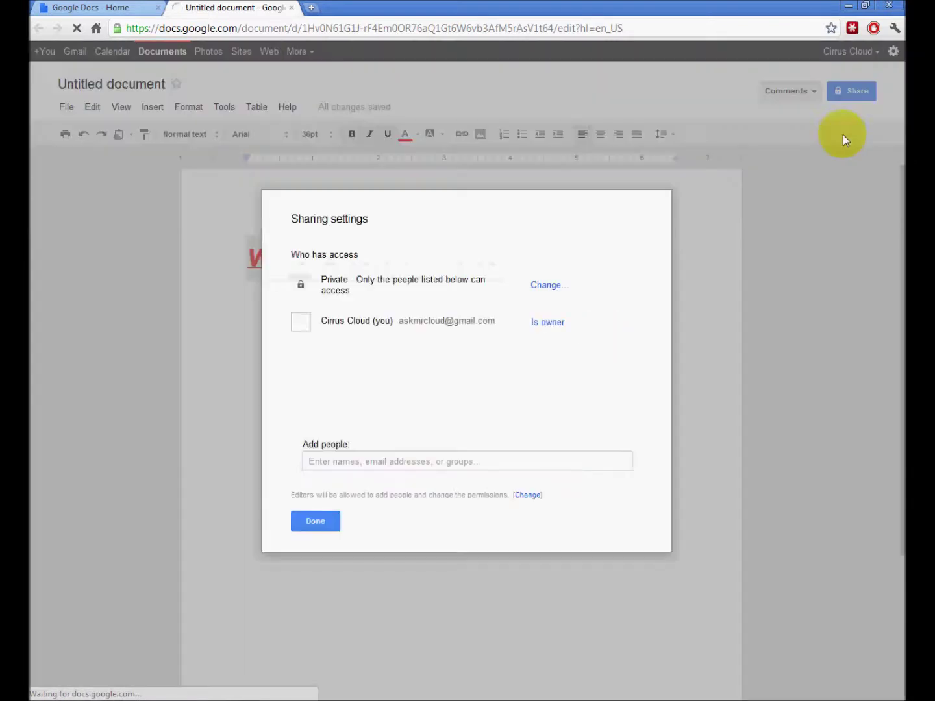
{"action": "left_click", "coordinate": [357, 462]}
{"action": "type", "text": "missy"}
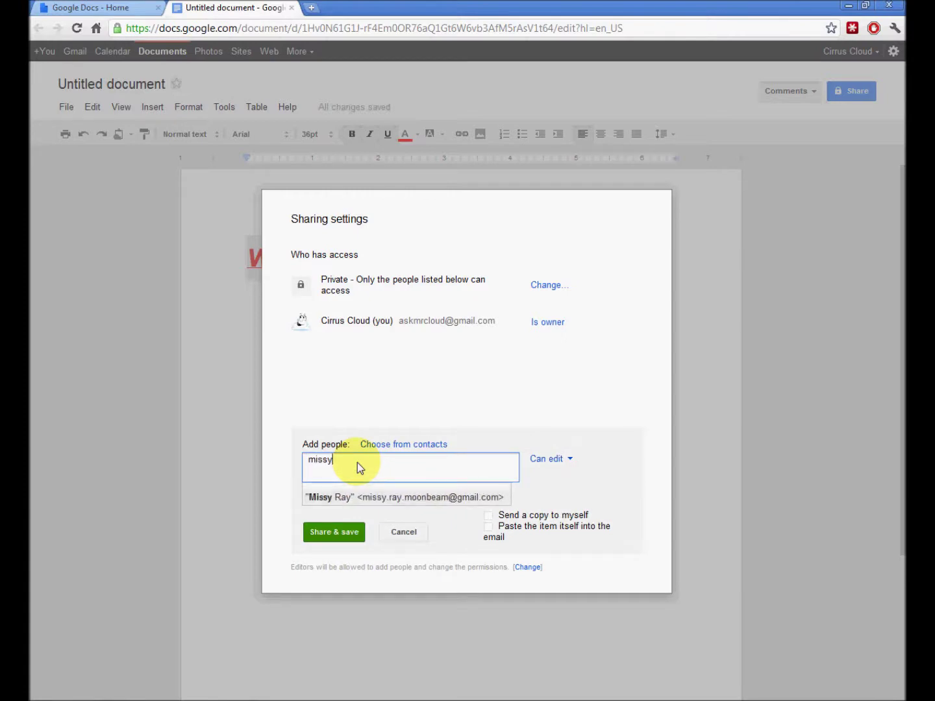
{"action": "left_click", "coordinate": [391, 502]}
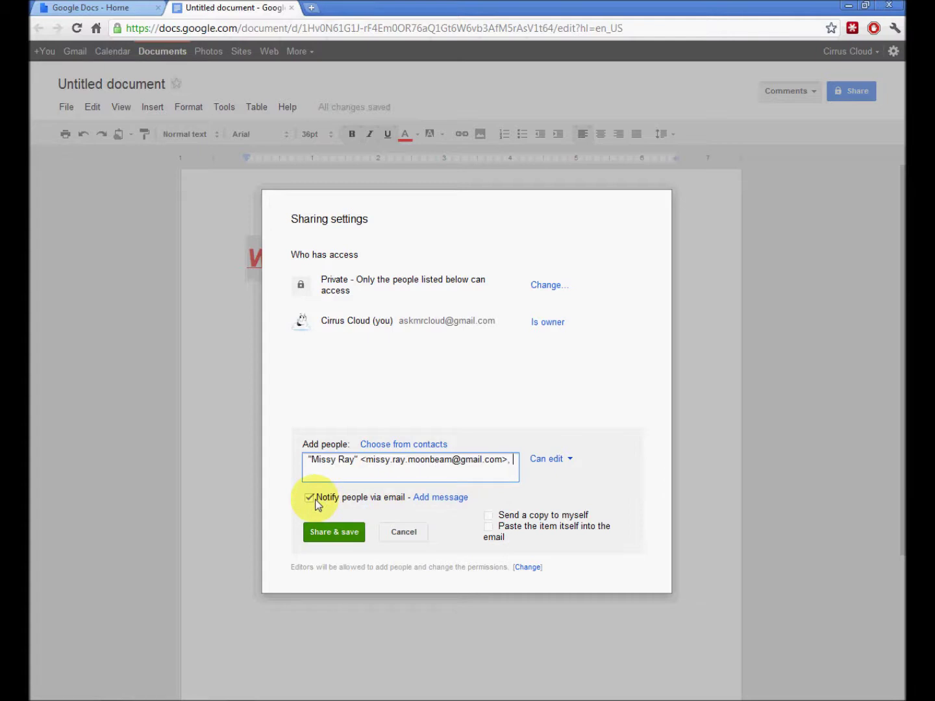
- Give the contact Can view access, share the document, and close the dialog
{"action": "left_click", "coordinate": [569, 459]}
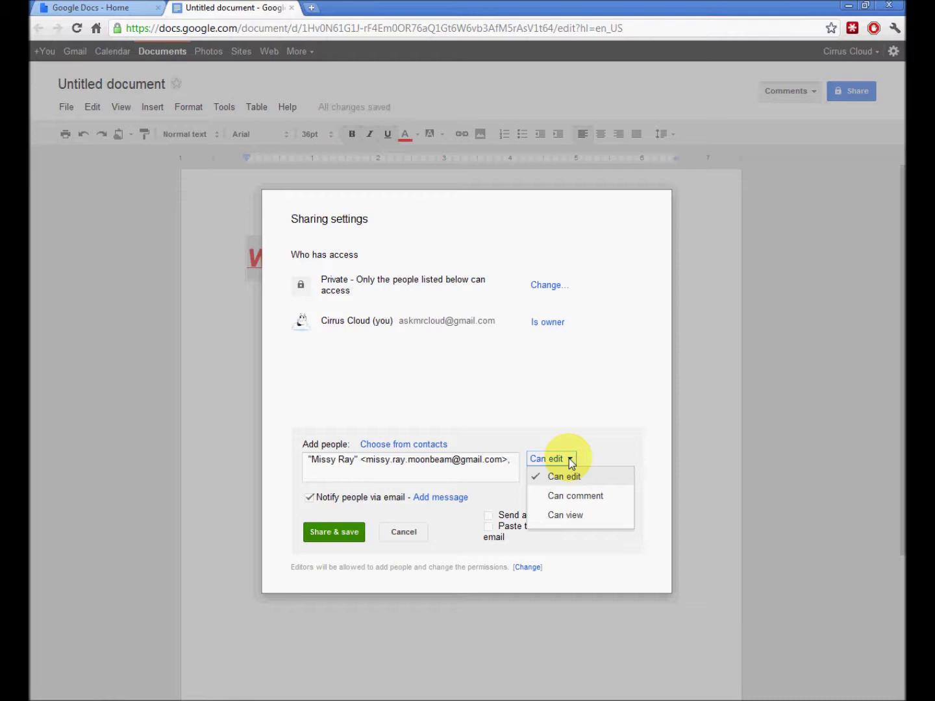
{"action": "left_click", "coordinate": [564, 476]}
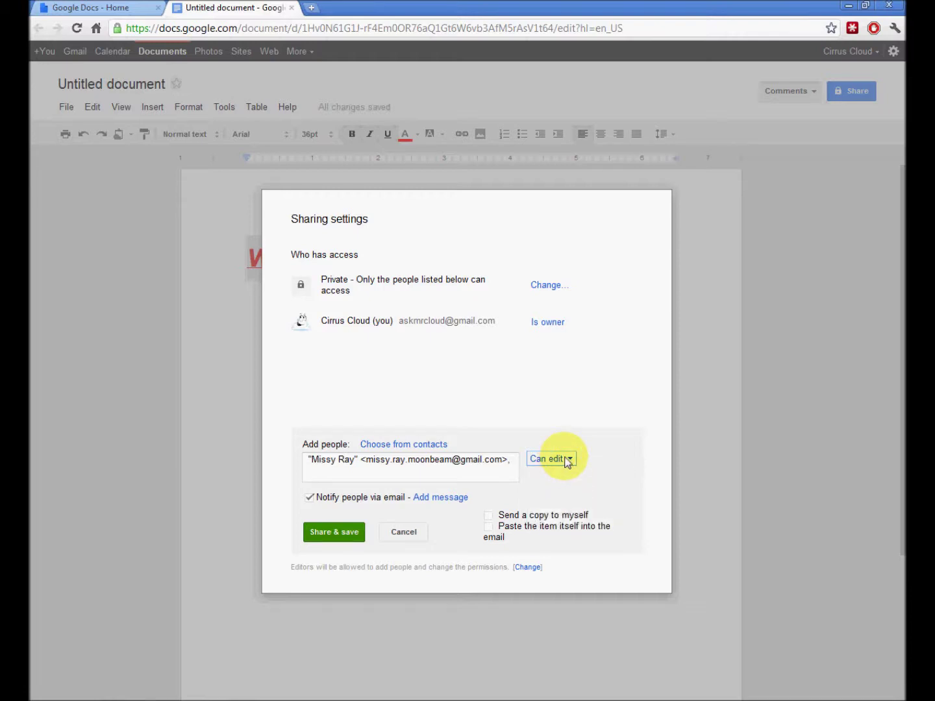
{"action": "left_click", "coordinate": [568, 460]}
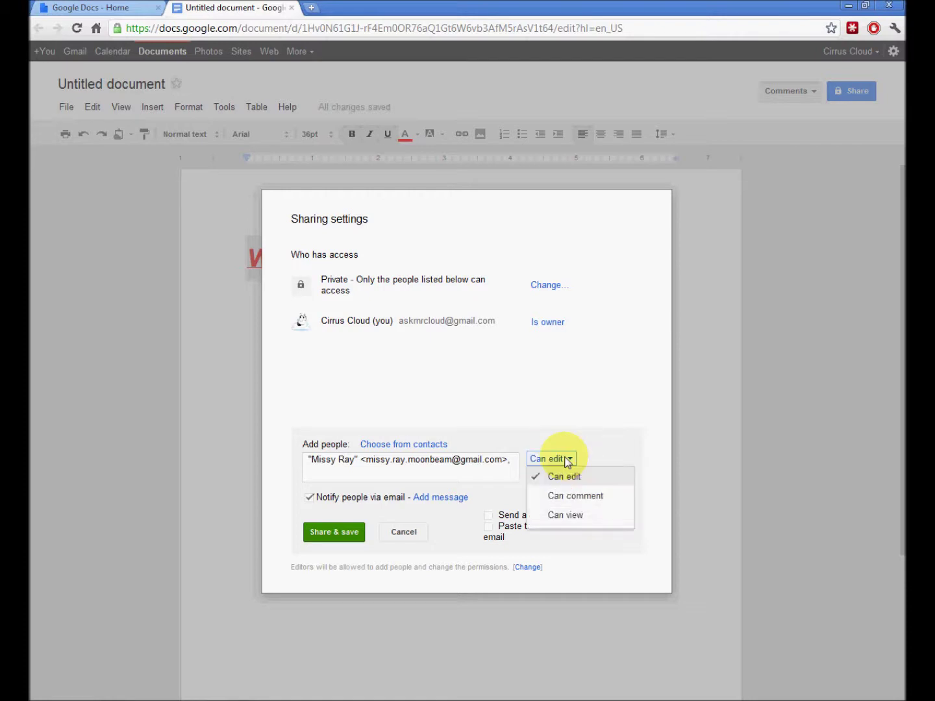
{"action": "left_click", "coordinate": [567, 496]}
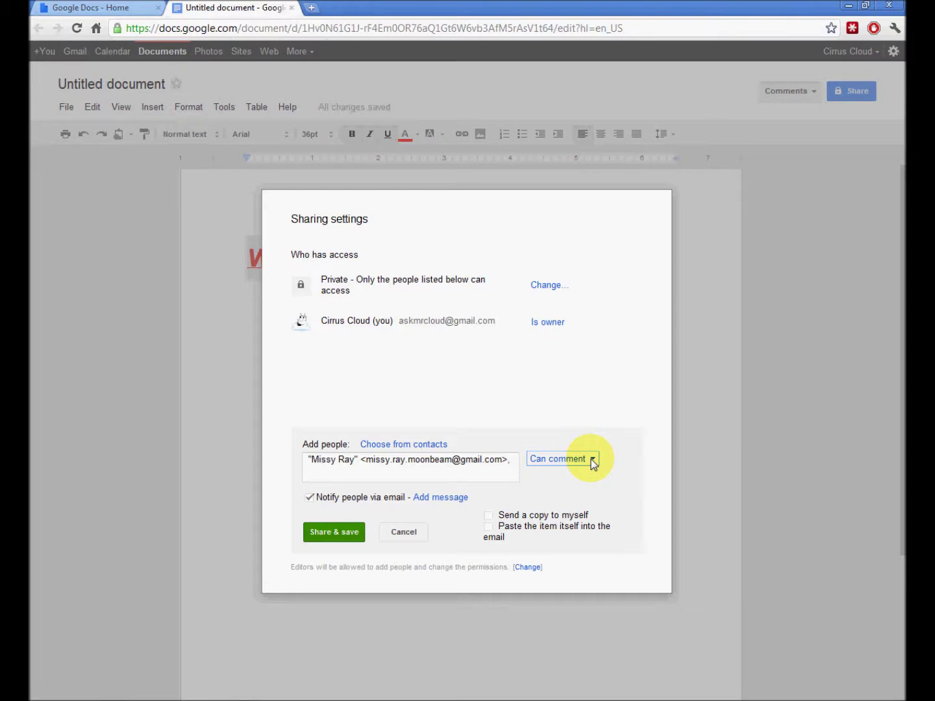
{"action": "left_click", "coordinate": [593, 462]}
{"action": "left_click", "coordinate": [564, 514]}
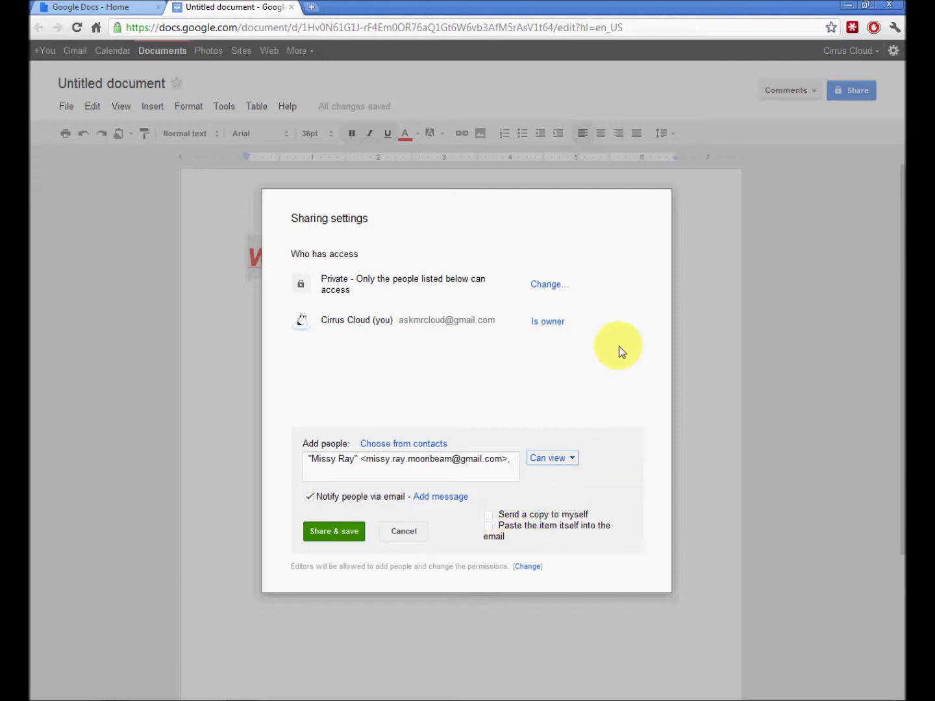
{"action": "left_click", "coordinate": [341, 529]}
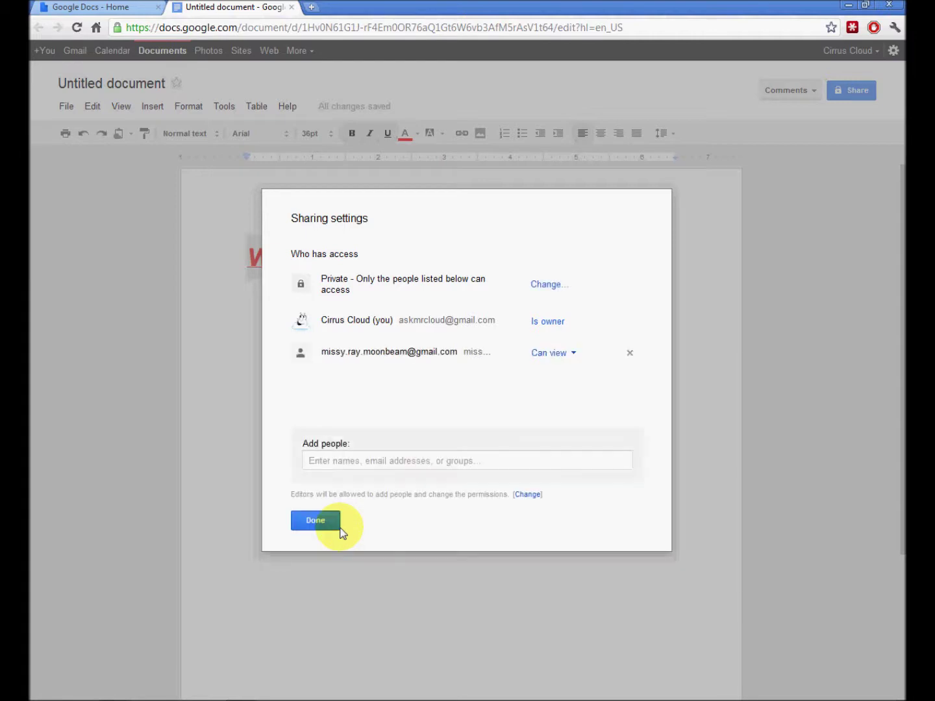
{"action": "left_click", "coordinate": [315, 521]}
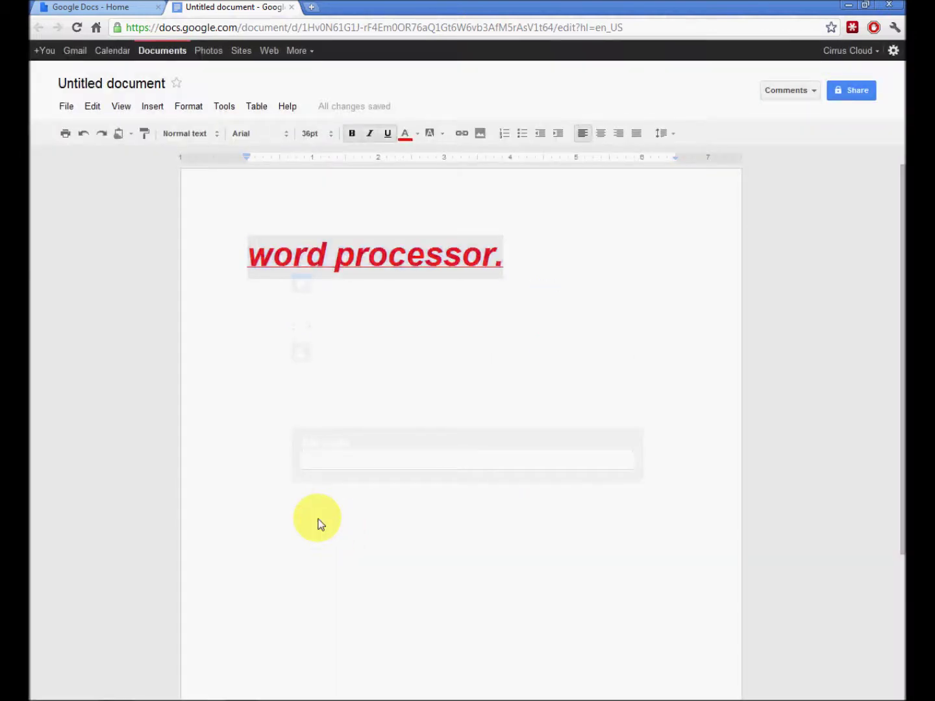
{"action": "left_click", "coordinate": [803, 95]}
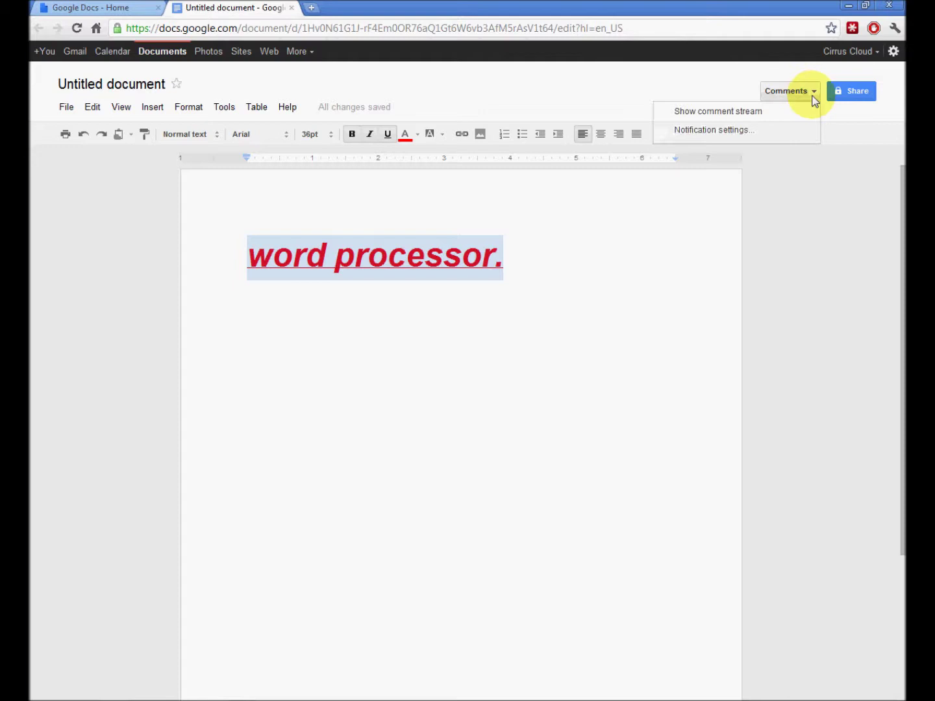
{"action": "left_click", "coordinate": [743, 111]}
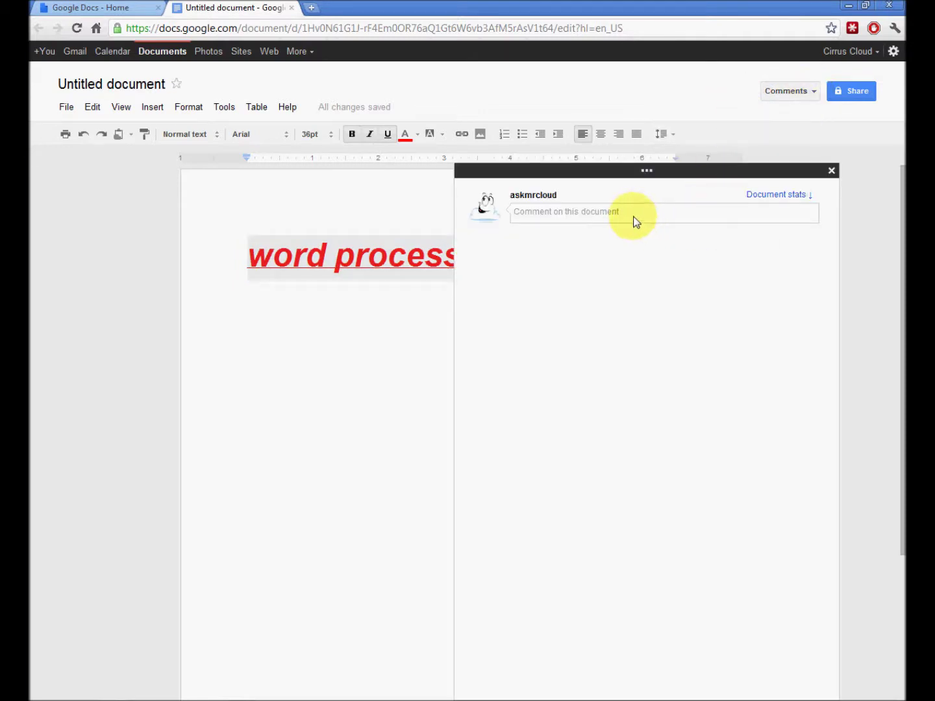
{"action": "left_click", "coordinate": [635, 222]}
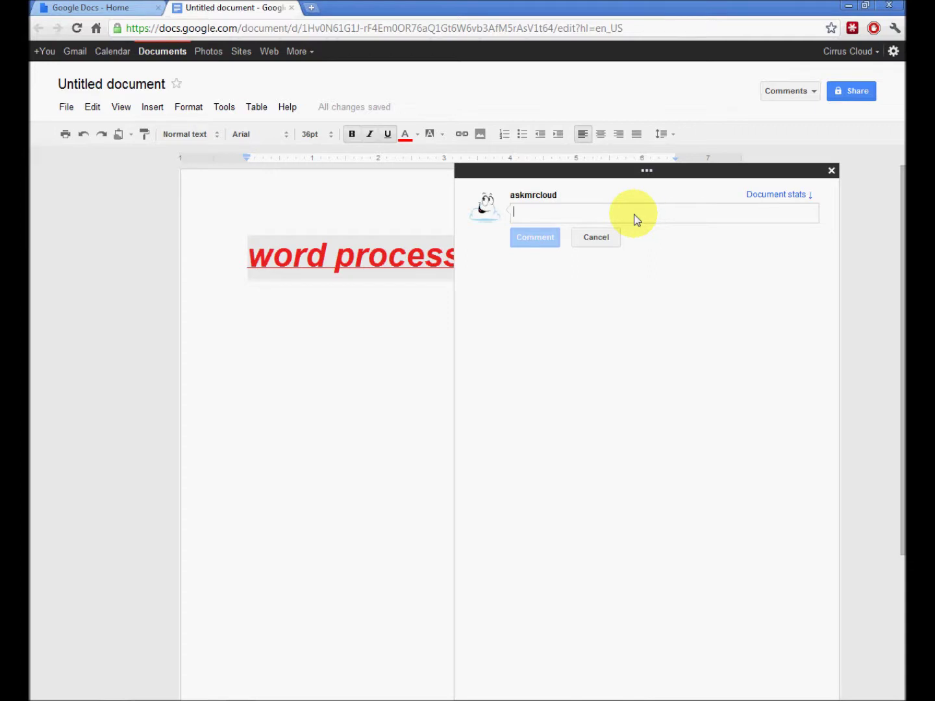
{"action": "mouse_move", "coordinate": [646, 176]}
{"action": "left_mouse_down"}
{"action": "mouse_move", "coordinate": [694, 164]}
{"action": "mouse_move", "coordinate": [728, 137]}
{"action": "mouse_move", "coordinate": [689, 140]}
{"action": "left_mouse_up"}
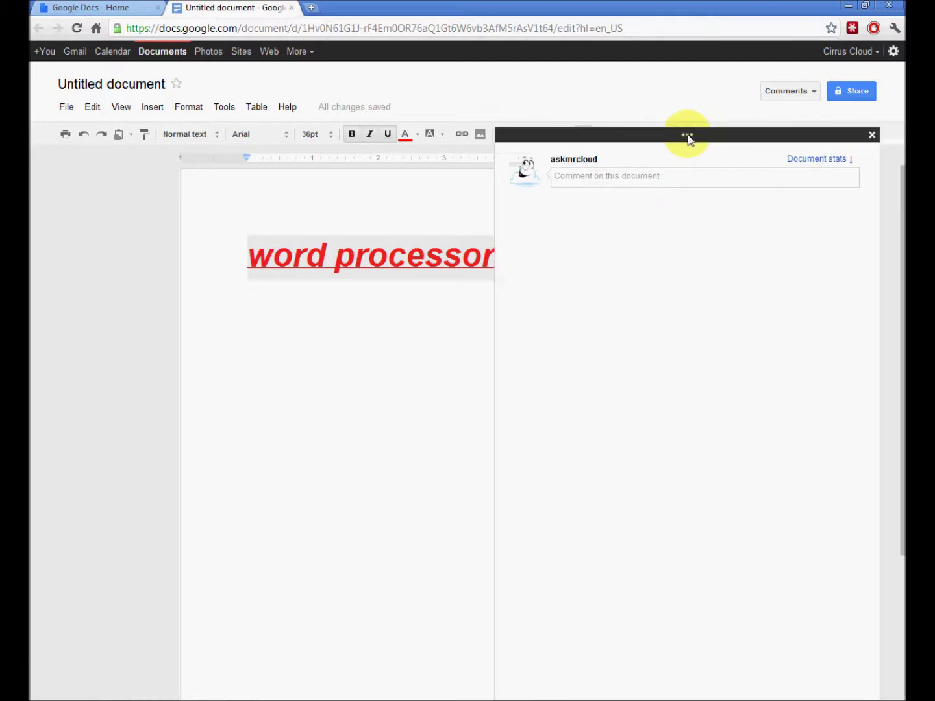
{"action": "left_click", "coordinate": [872, 136]}
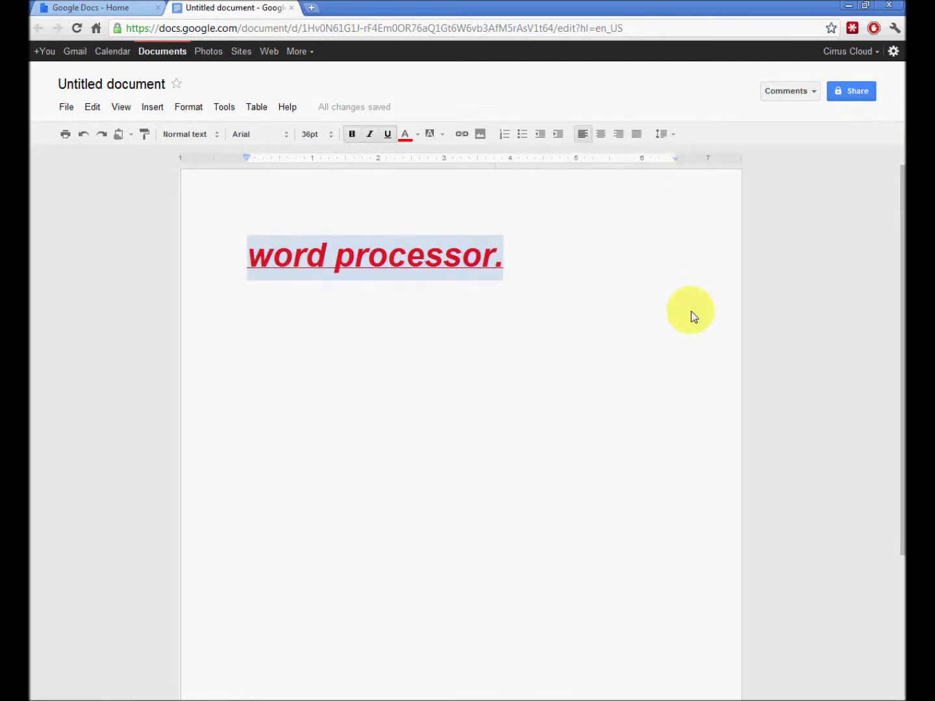
{"action": "left_click", "coordinate": [543, 258]}
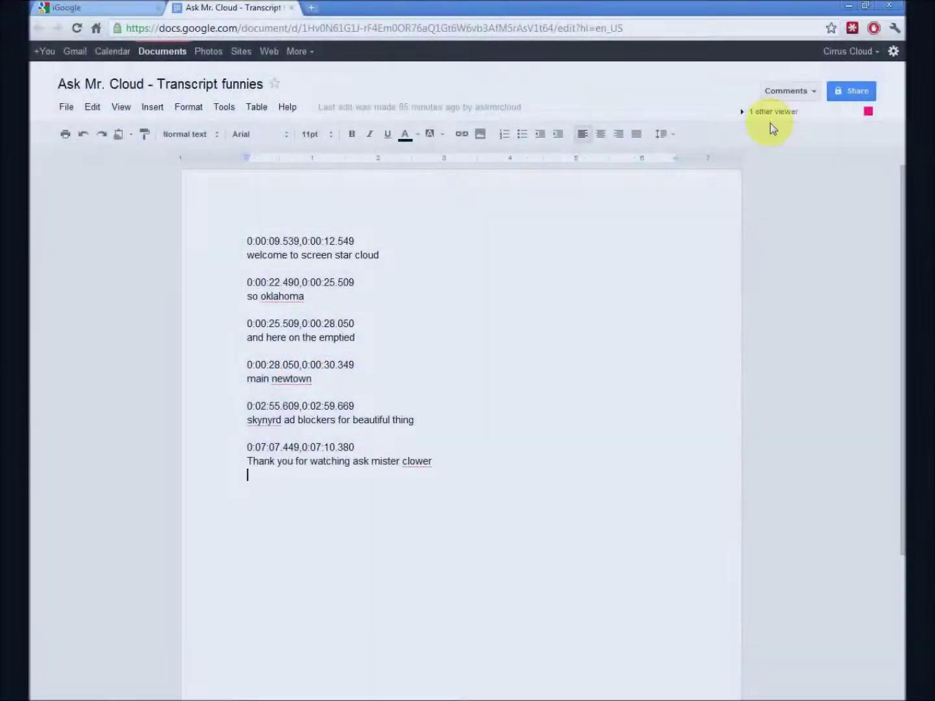
- Show the other viewer and open the document's comment stream
{"action": "left_click", "coordinate": [746, 113]}
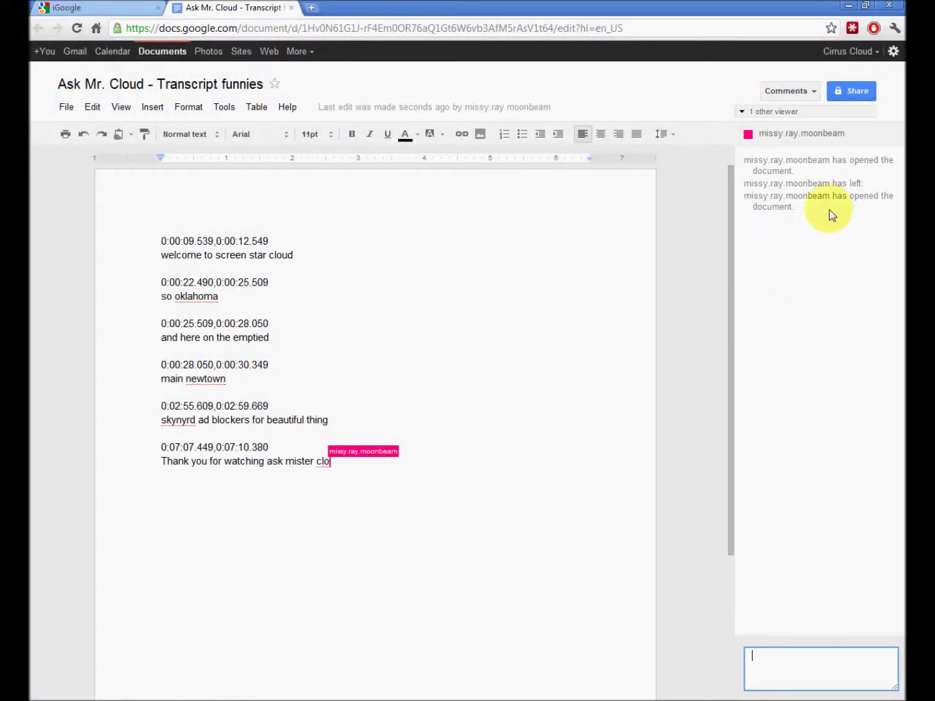
{"action": "left_click", "coordinate": [790, 91]}
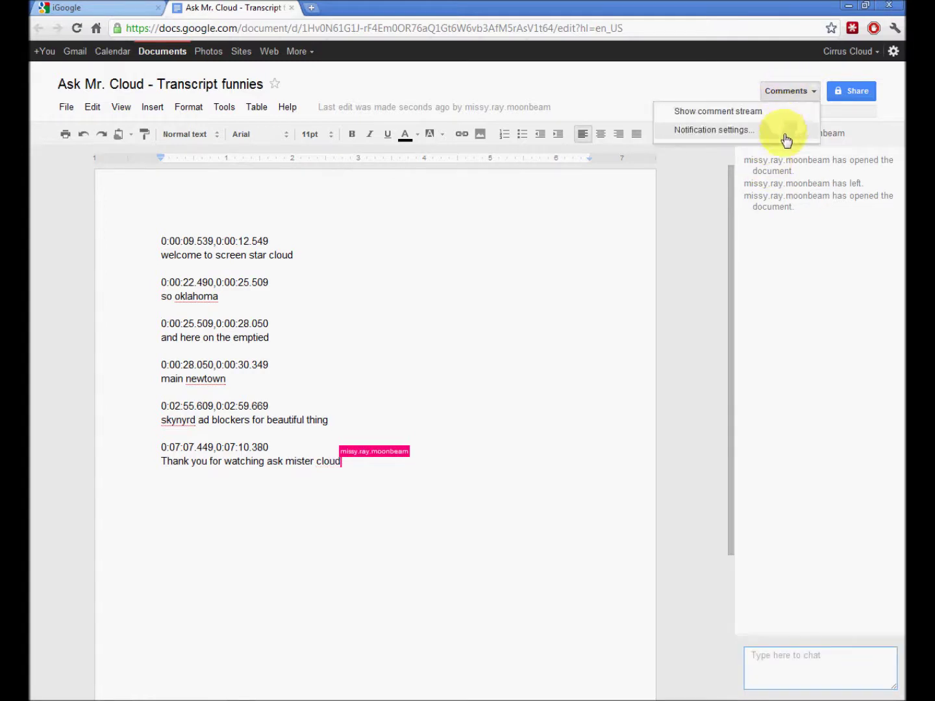
{"action": "left_click", "coordinate": [734, 111]}
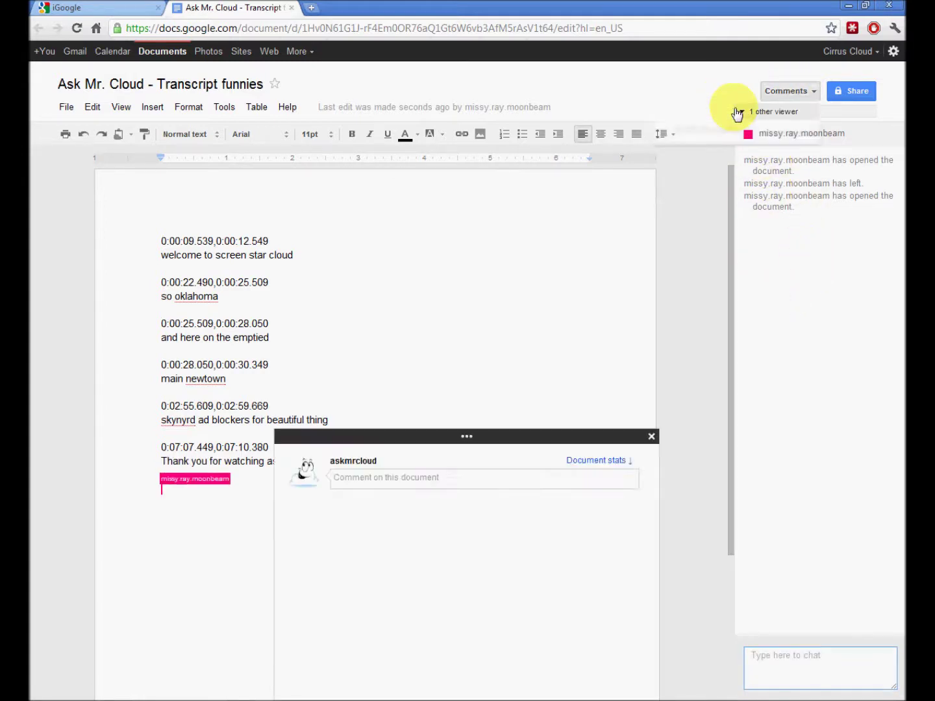
- Post a short greeting comment to the collaborator and close the comments window
{"action": "left_click", "coordinate": [440, 480]}
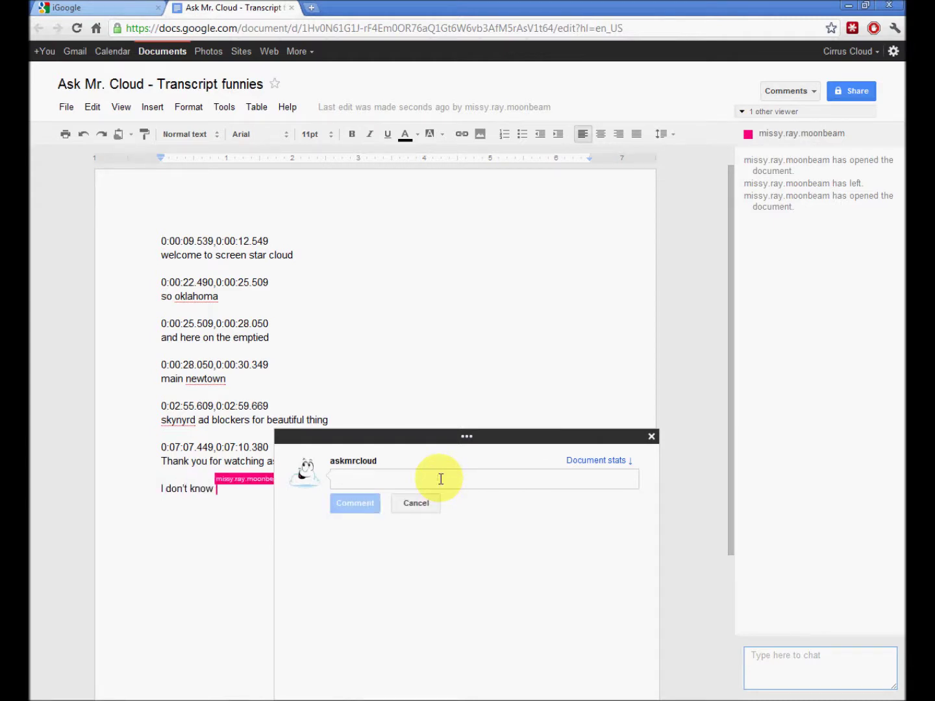
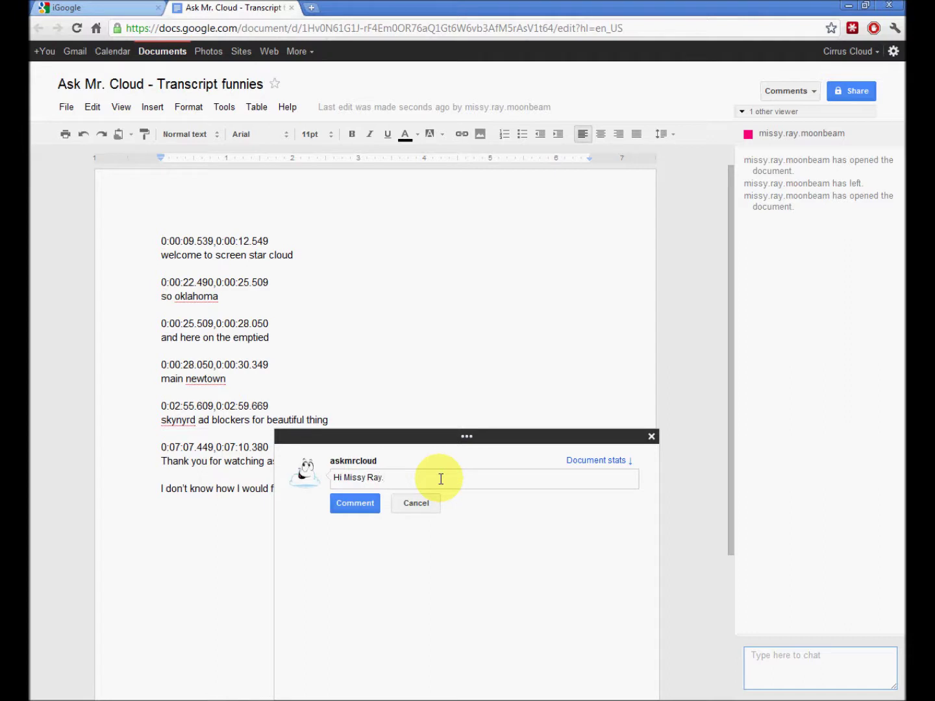
{"action": "key", "text": "Return"}
{"action": "left_click", "coordinate": [343, 512]}
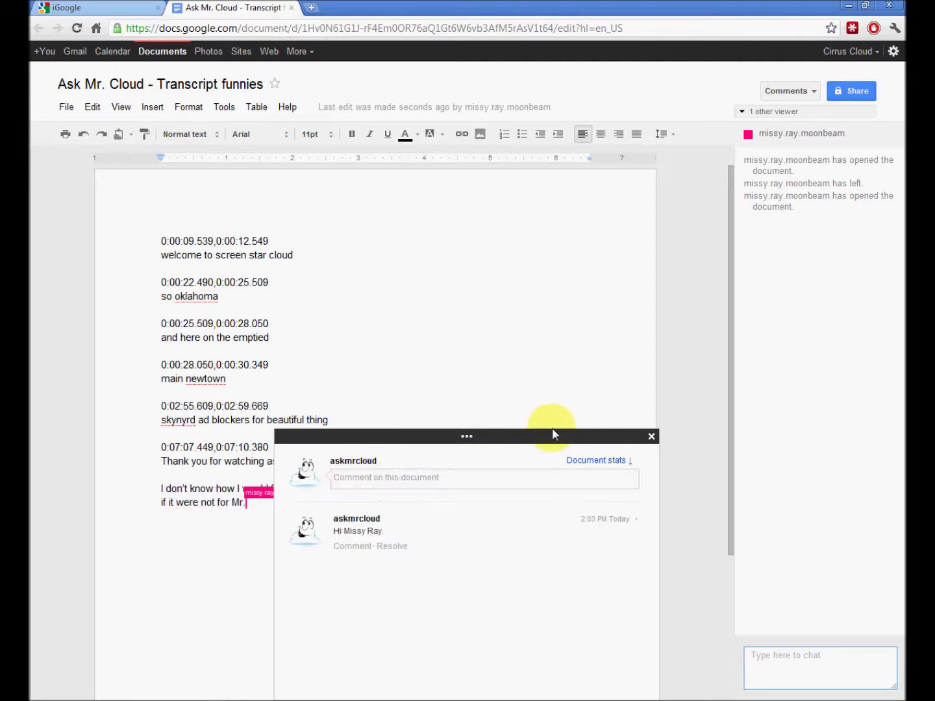
{"action": "left_click", "coordinate": [652, 436]}
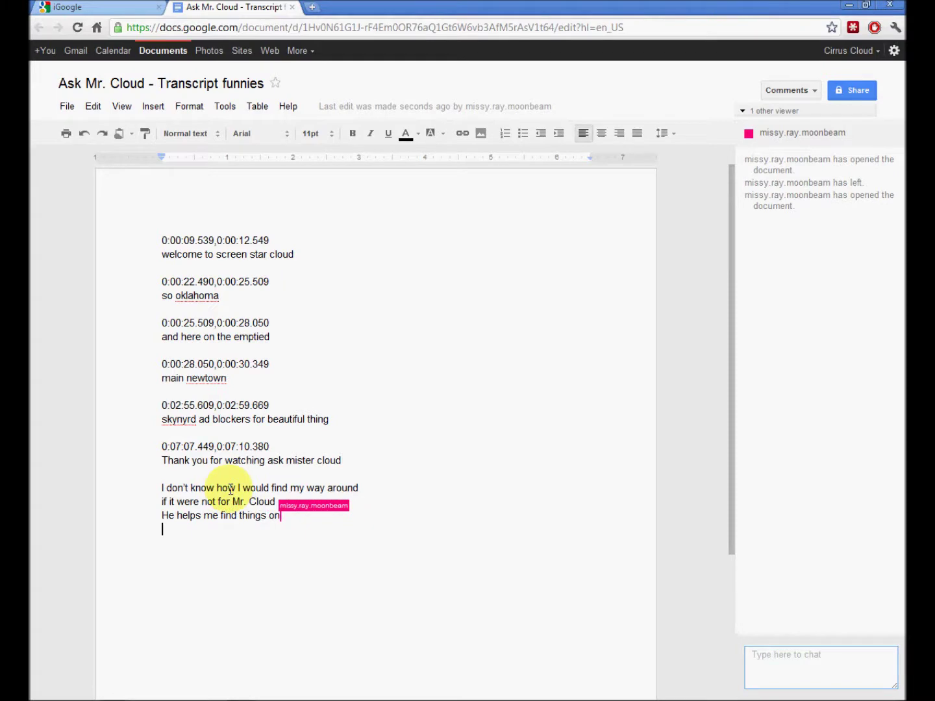
- Change 'would' to 'will find', then add 'real time collaboration, right?' addressed to the collaborator
{"action": "left_click_drag", "start_coordinate": [240, 489], "coordinate": [266, 486]}
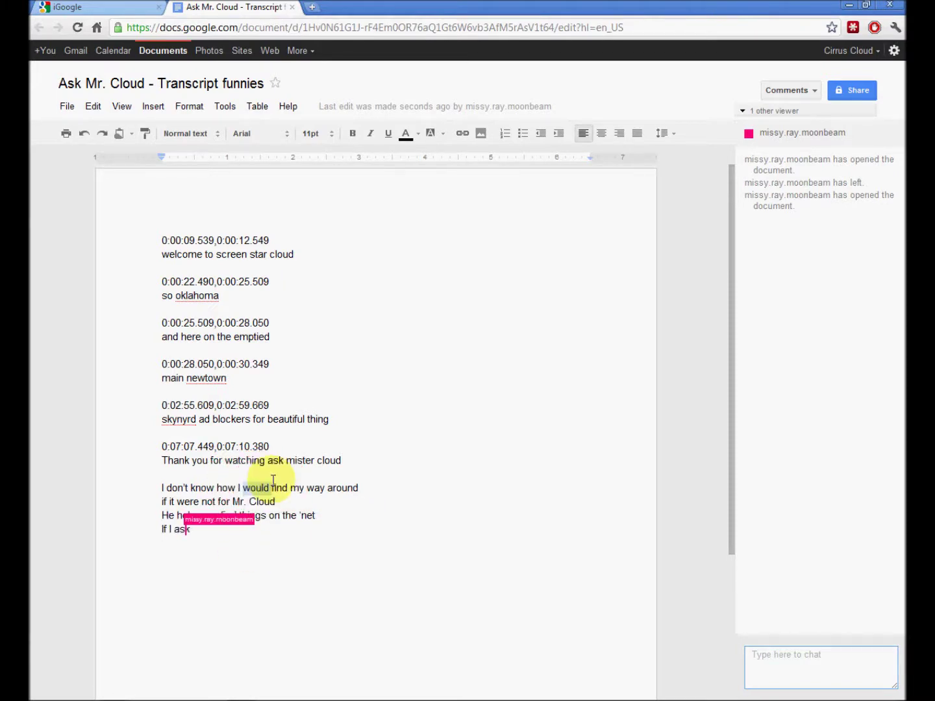
{"action": "type", "text": "will find"}
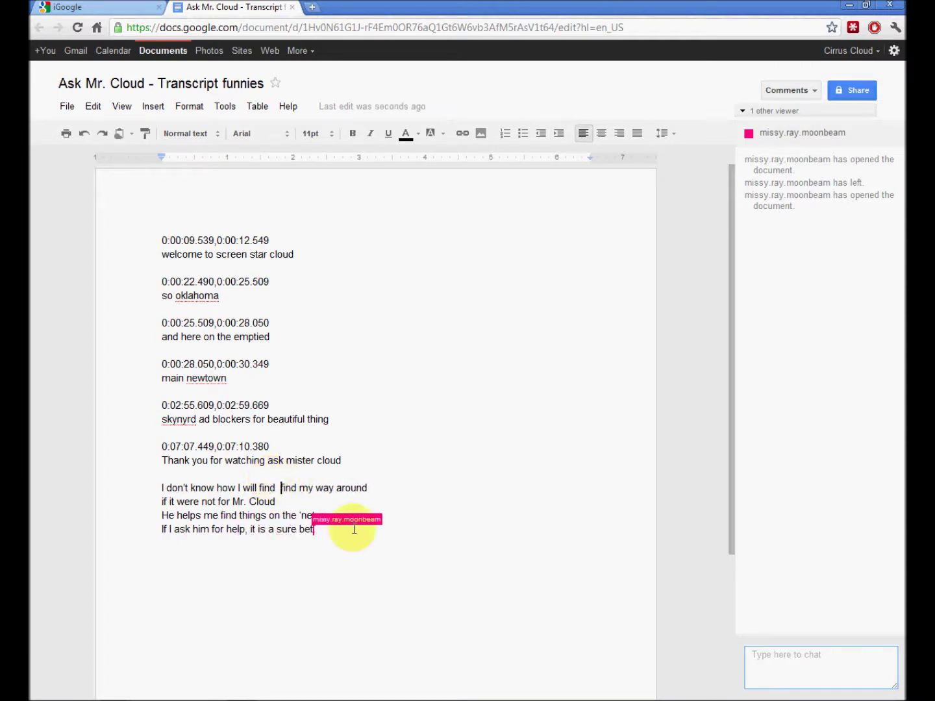
{"action": "left_click", "coordinate": [319, 574]}
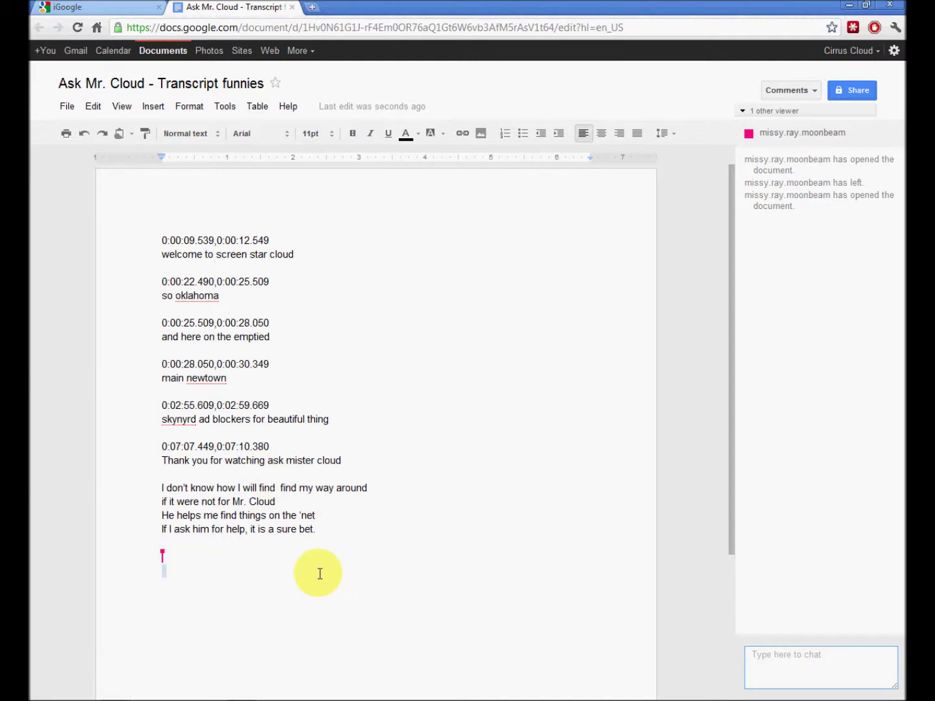
{"action": "type", "text": "eal"}
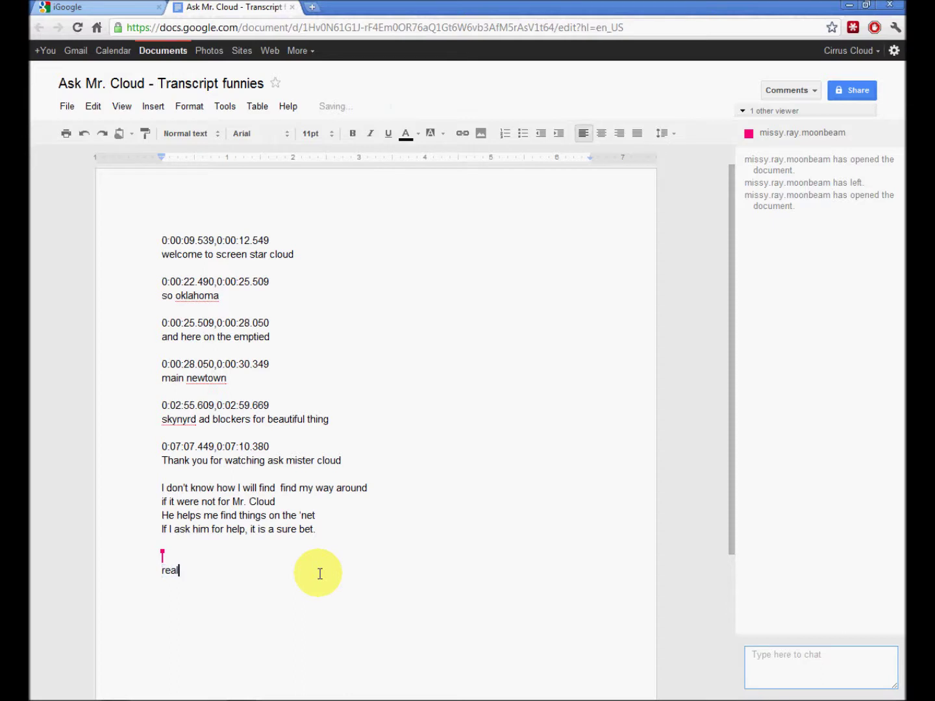
{"action": "type", "text": " time collaboration, right?"}
{"action": "key", "text": "Return"}
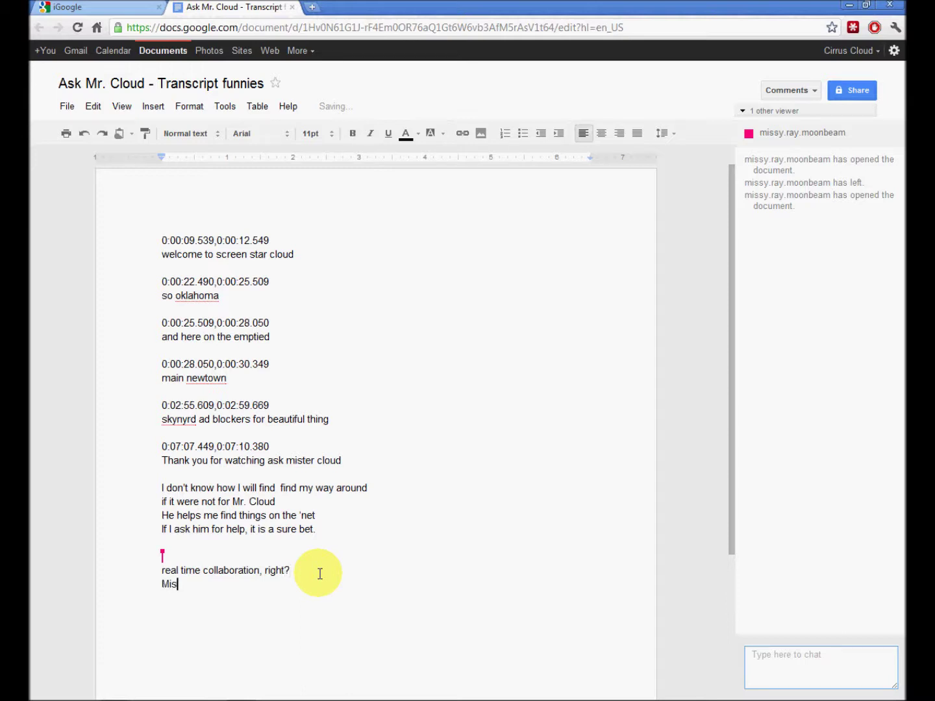
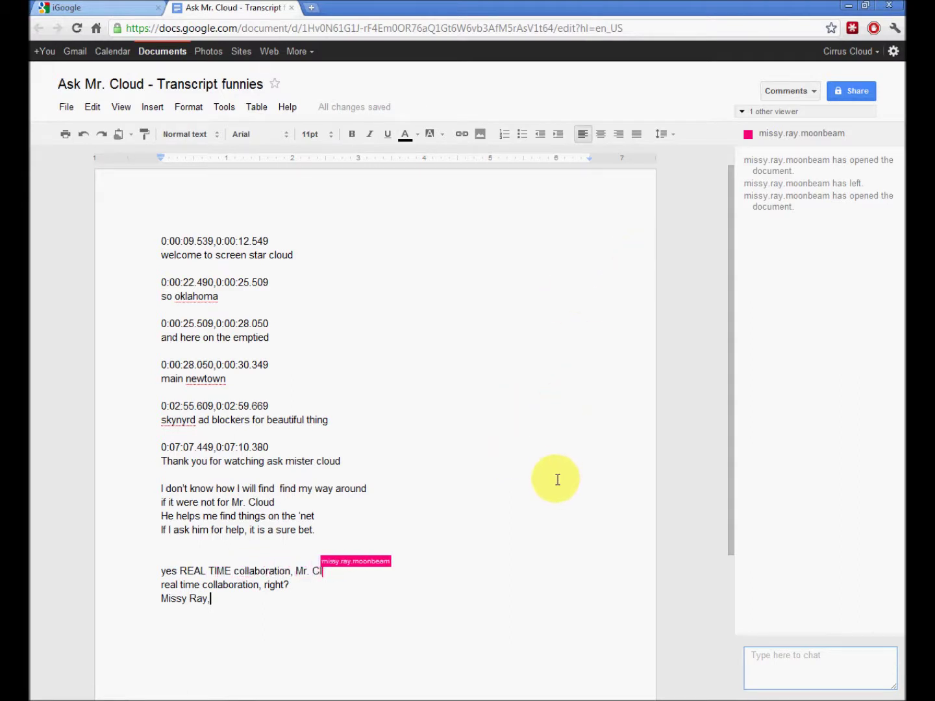
- Open the document's comment stream and close it again
{"action": "left_click", "coordinate": [782, 91]}
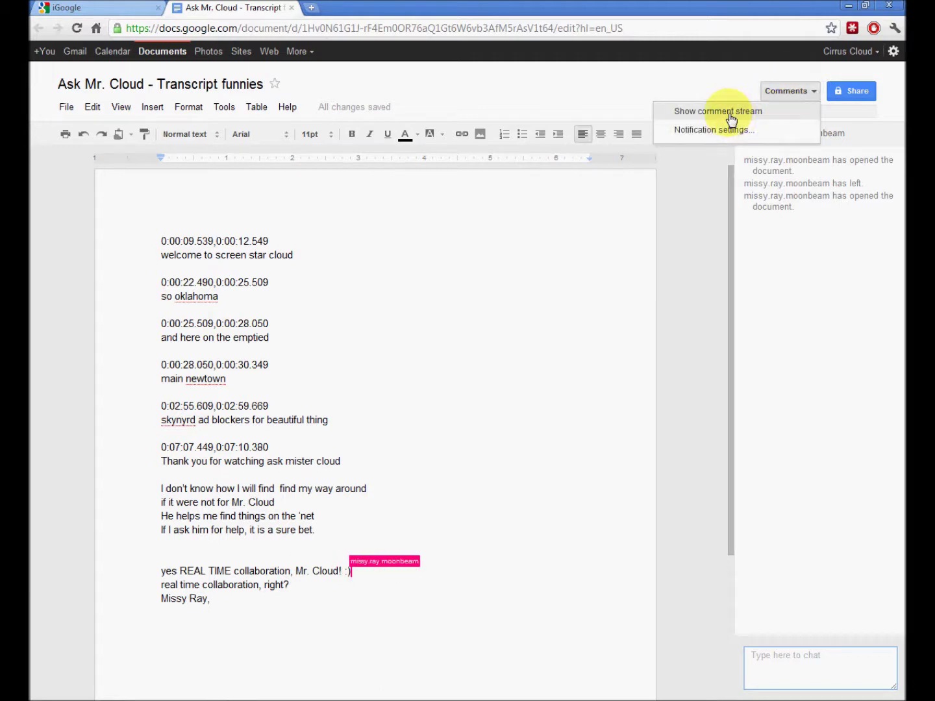
{"action": "left_click", "coordinate": [707, 111]}
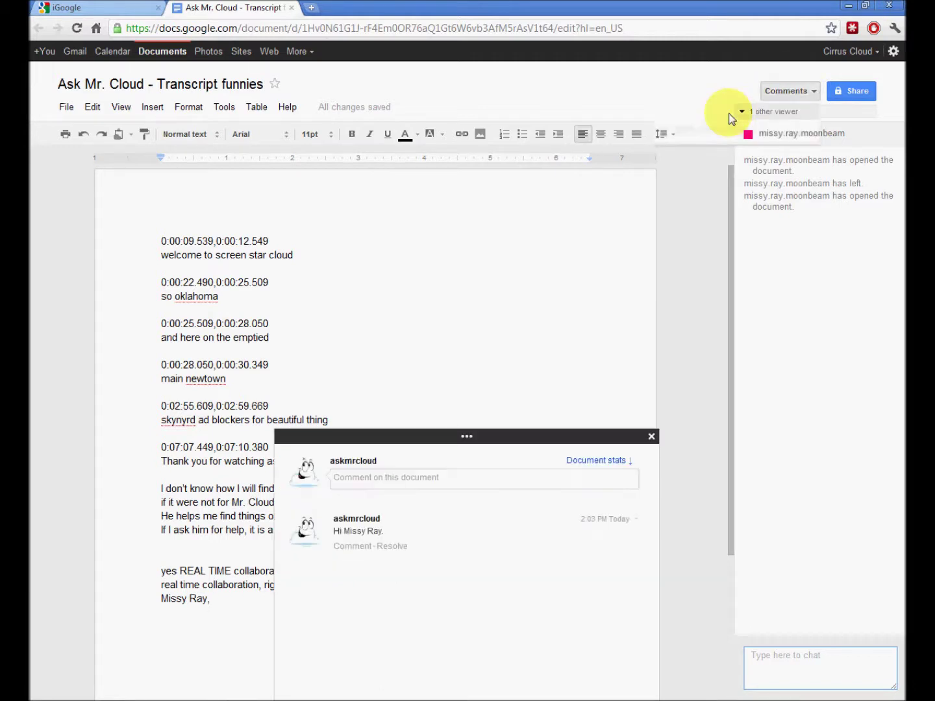
{"action": "left_click", "coordinate": [651, 437]}
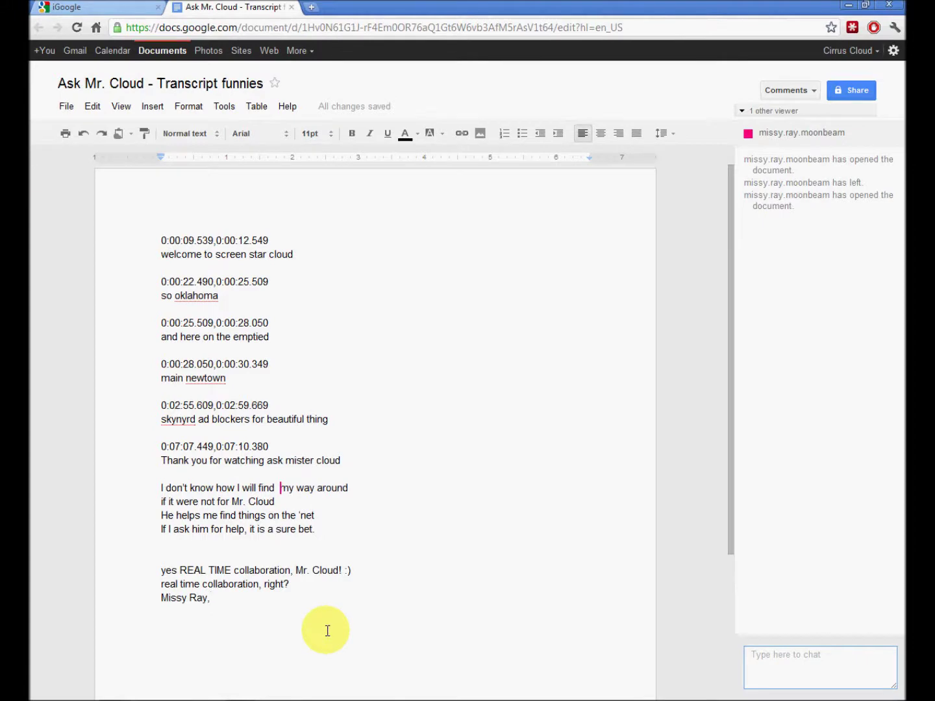
- Add a thank-you line to the collaborator followed by 'Seee ya later!'
{"action": "key", "text": "Return"}
{"action": "key", "text": "Return"}
{"action": "type", "text": "Ty"}
{"action": "key", "text": "BackSpace"}
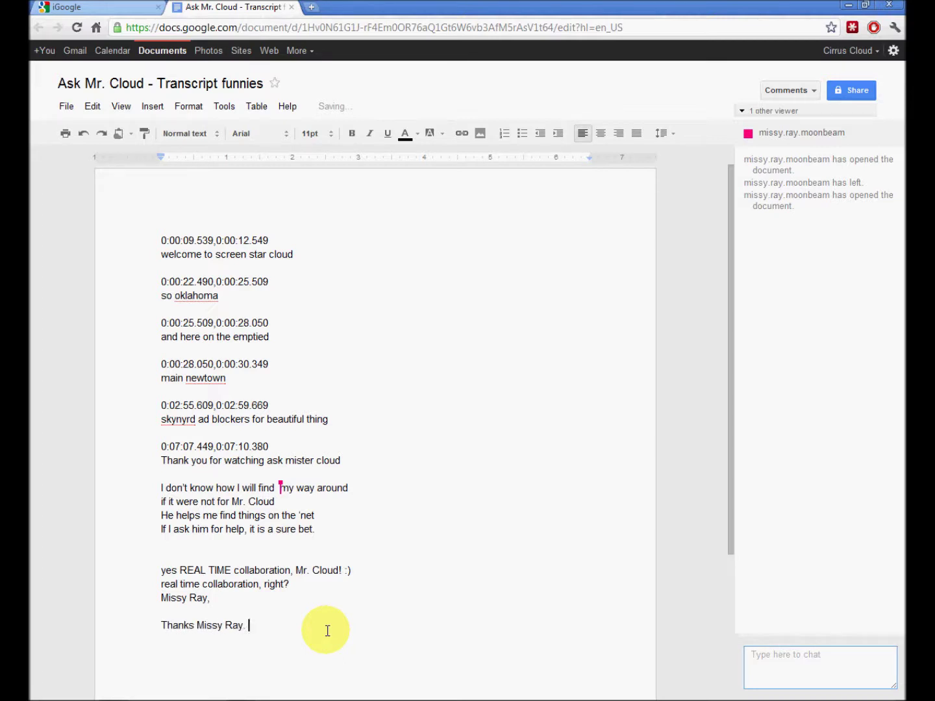
{"action": "key", "text": "Return"}
{"action": "type", "text": "Seee ya later!"}
{"action": "scroll", "coordinate": [726, 367], "scroll_direction": "down", "scroll_amount": 3}
{"action": "left_click_drag", "start_coordinate": [726, 368], "coordinate": [714, 166]}
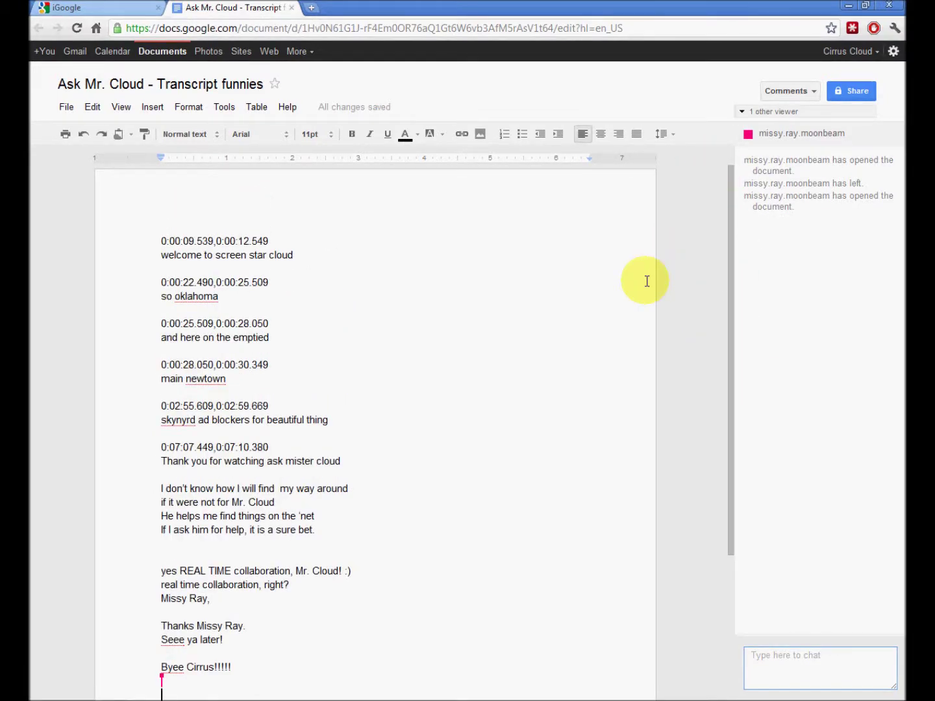
{"action": "scroll", "coordinate": [647, 281], "scroll_direction": "down", "scroll_amount": 2}
{"action": "scroll", "coordinate": [646, 282], "scroll_direction": "up", "scroll_amount": 2}
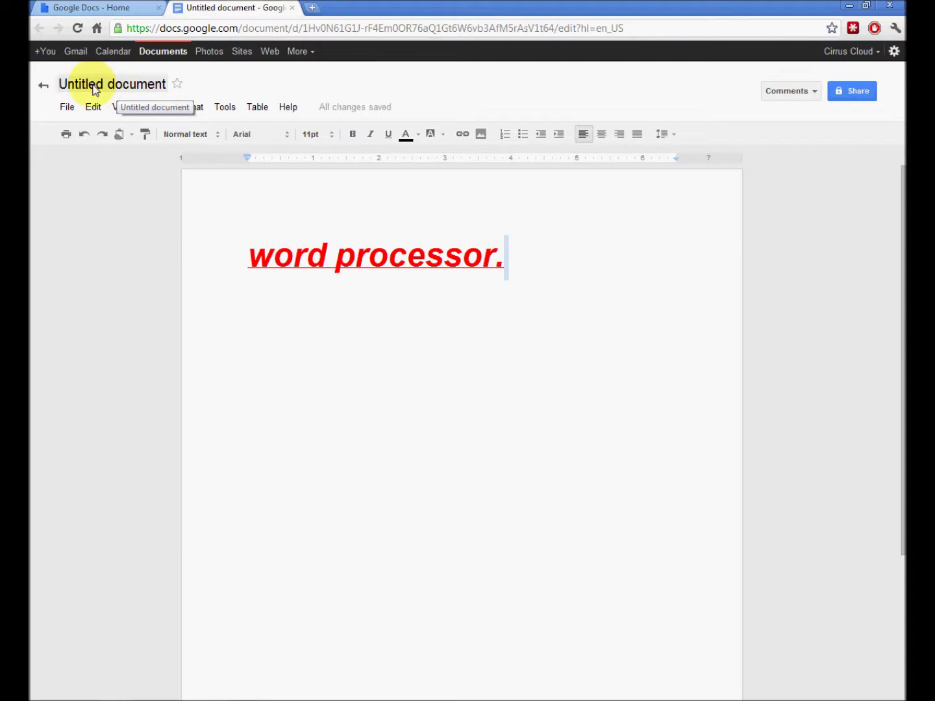
- Rename the Untitled document to 'test document'
{"action": "left_click", "coordinate": [108, 85]}
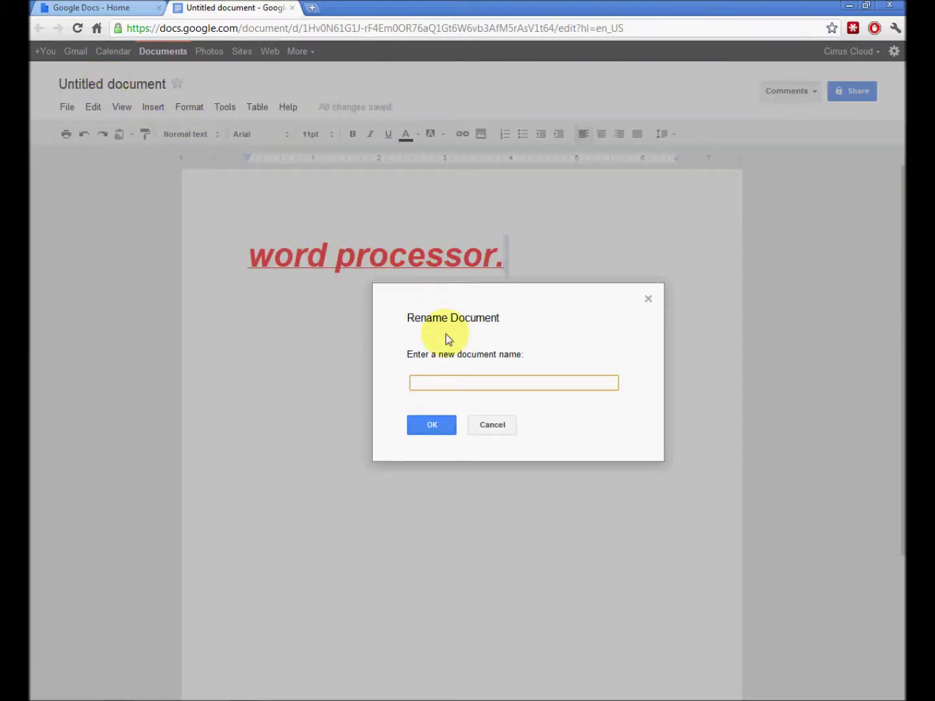
{"action": "type", "text": "yf"}
{"action": "key", "text": "BackSpace"}
{"action": "key", "text": "BackSpace"}
{"action": "type", "text": "test document"}
{"action": "key", "text": "Return"}
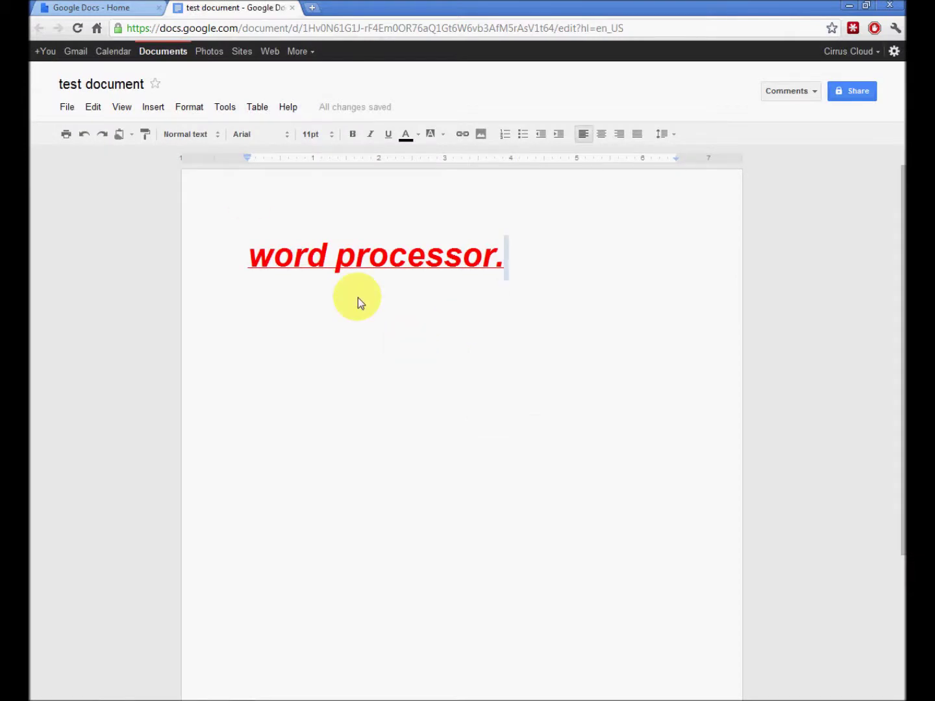
{"action": "key", "text": "Home"}
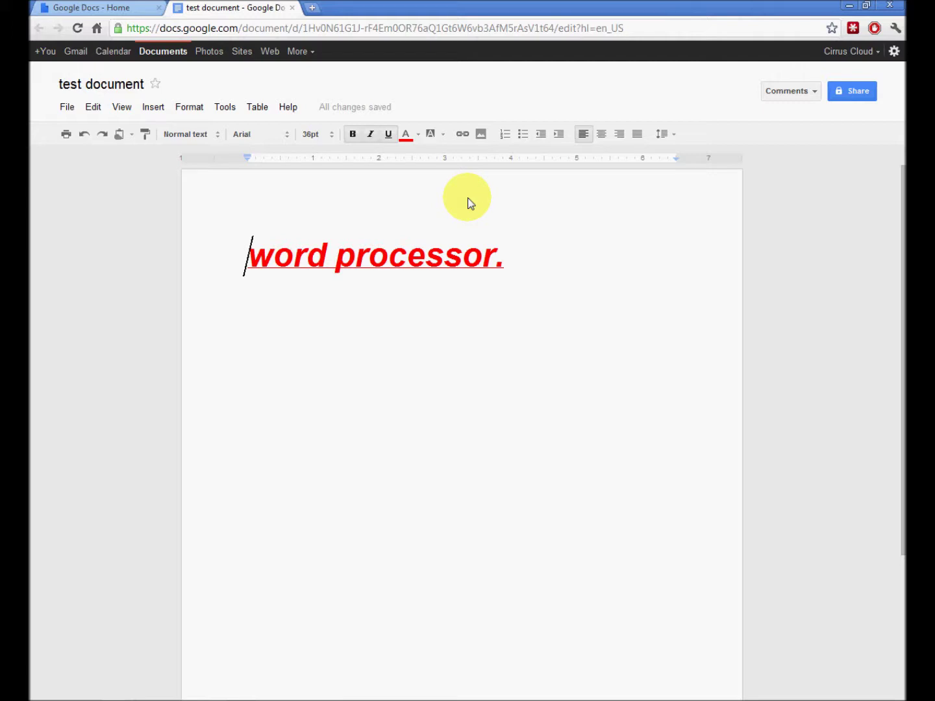
- Type test letters 'jjj' into the 'word processor.' heading, delete them, then close the test document
{"action": "left_click", "coordinate": [373, 202]}
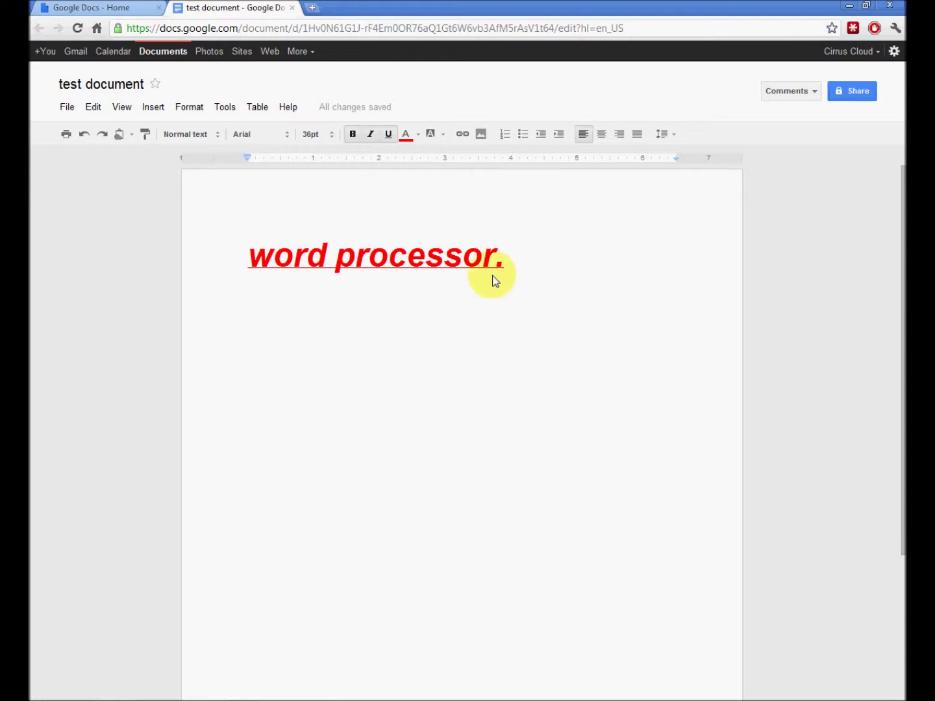
{"action": "left_click", "coordinate": [444, 258]}
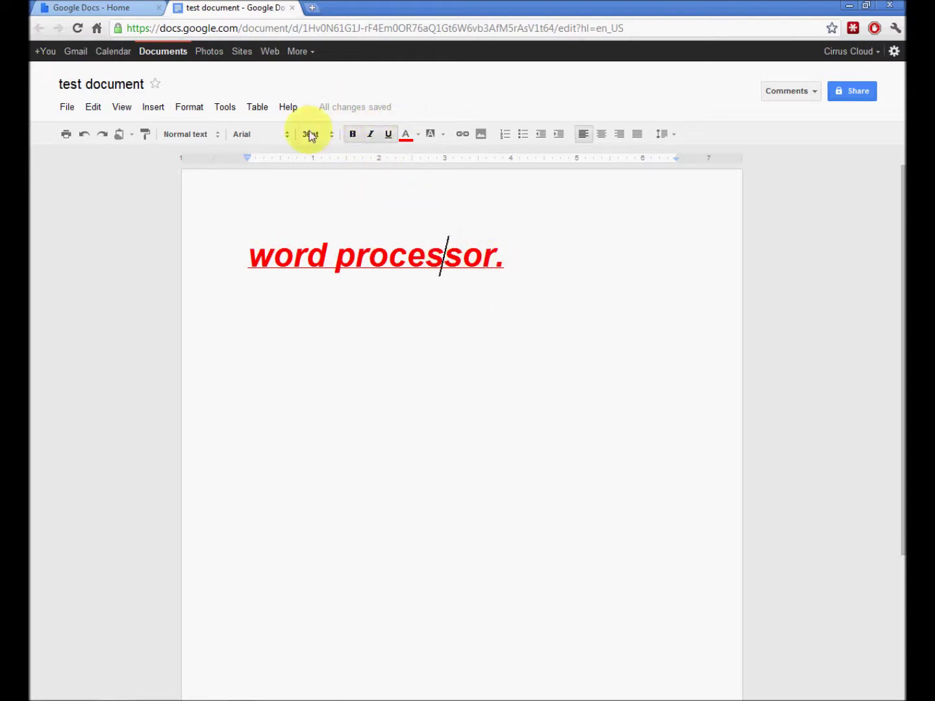
{"action": "type", "text": "jjj"}
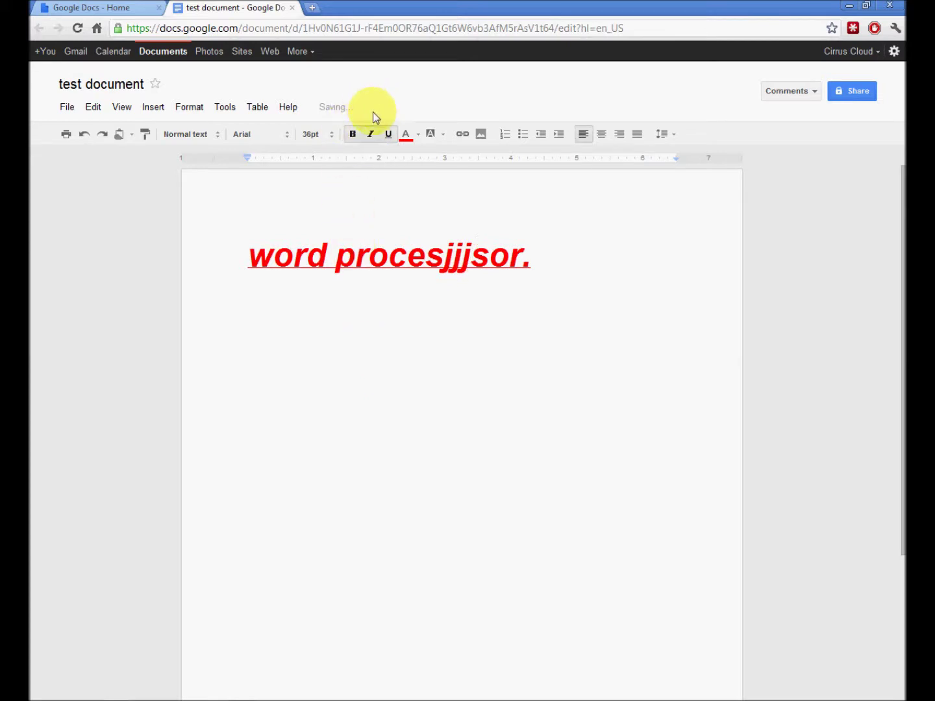
{"action": "key", "text": "BackSpace"}
{"action": "key", "text": "BackSpace"}
{"action": "key", "text": "BackSpace"}
{"action": "left_click", "coordinate": [575, 227]}
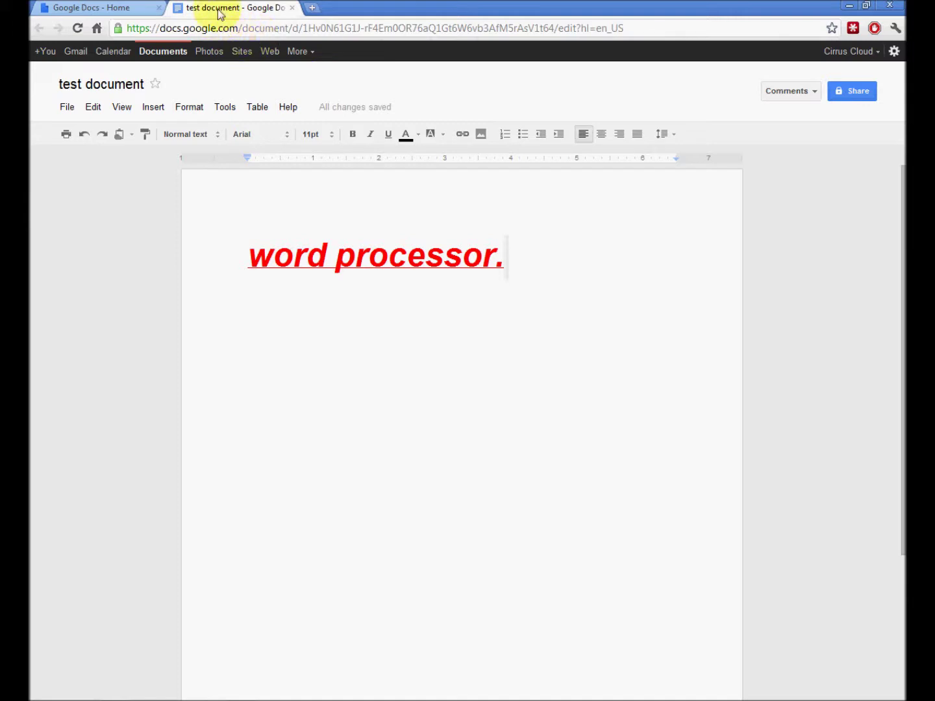
{"action": "left_click", "coordinate": [291, 9]}
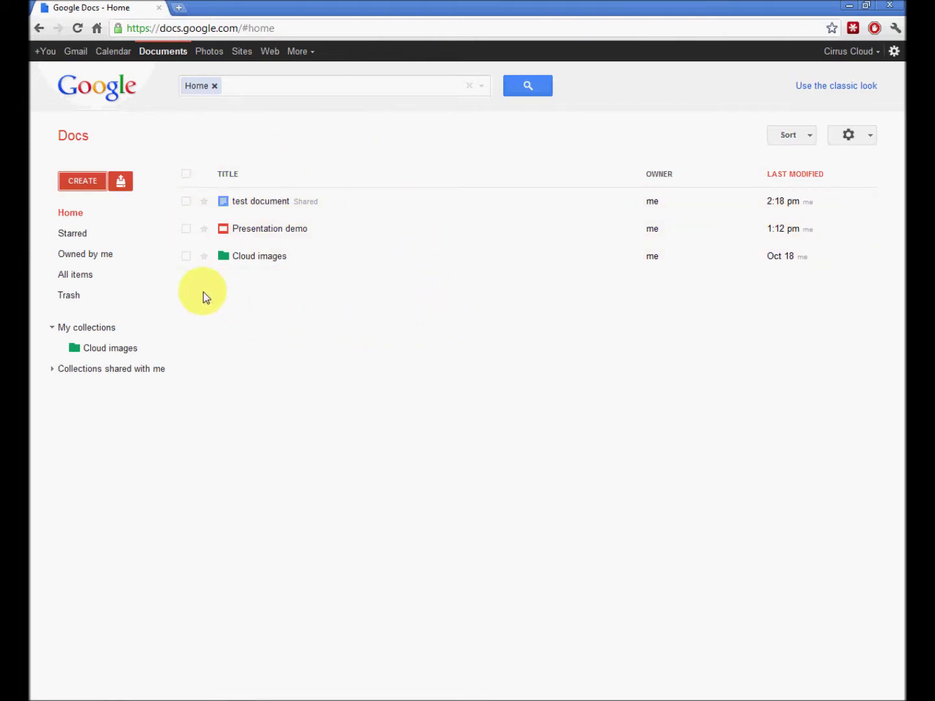
{"action": "left_click", "coordinate": [77, 182]}
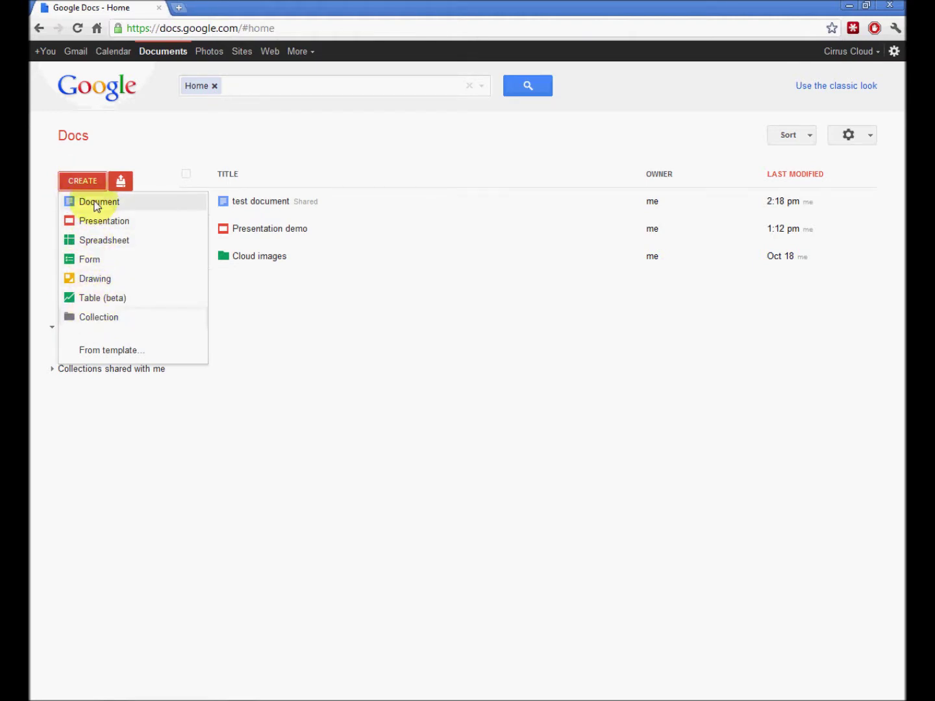
{"action": "left_click", "coordinate": [331, 159]}
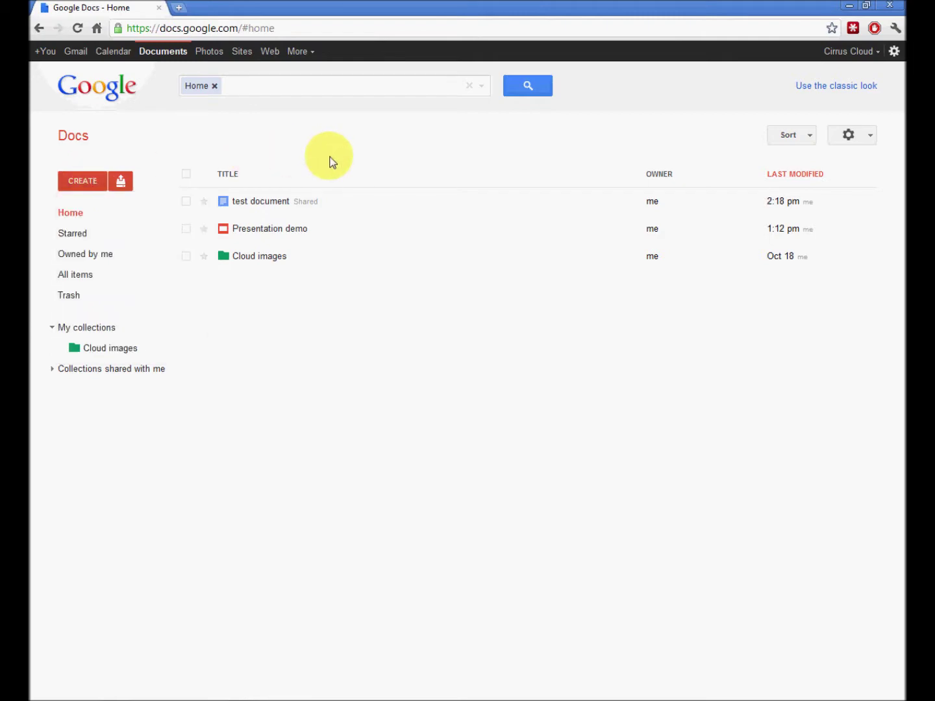